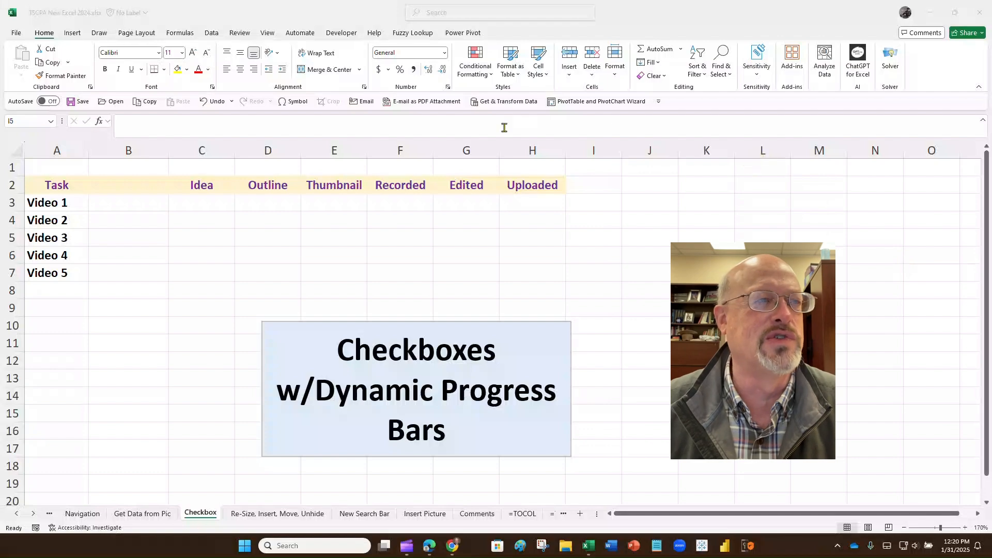
- Look up the legacy Check Box form control among the developer controls without inserting one
click(344, 36)
click(344, 35)
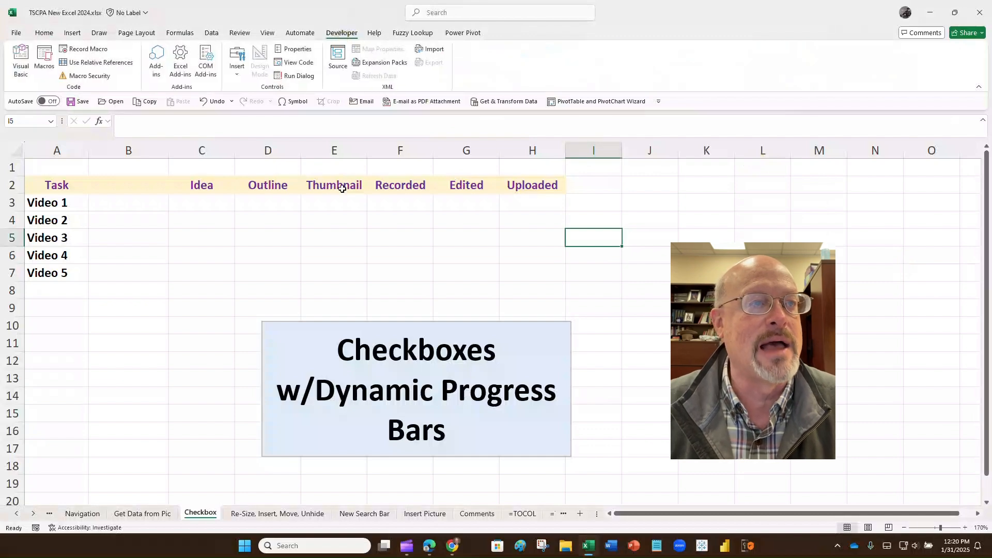
click(239, 77)
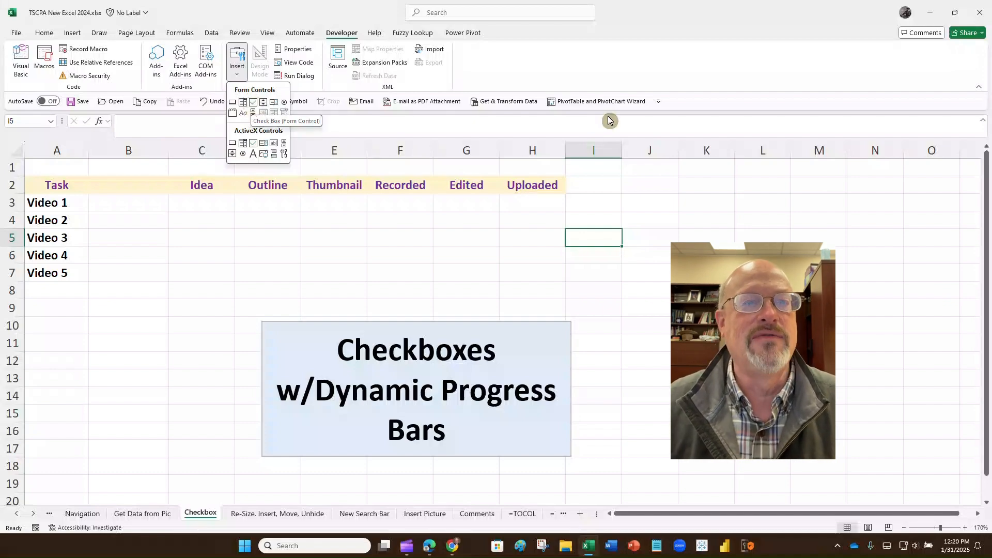
click(615, 75)
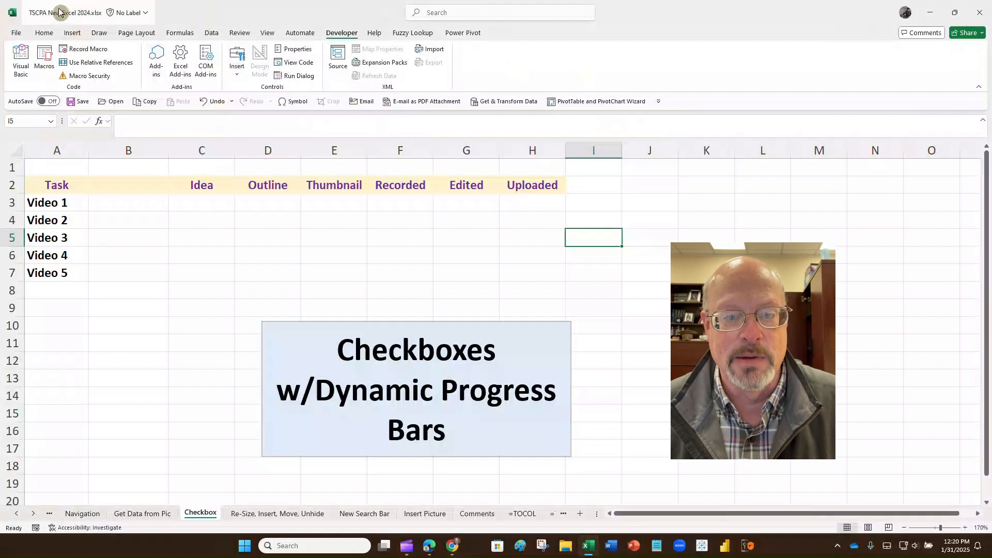
- Insert cell checkboxes in C3:H7, covering the Idea to Uploaded columns for Video 1 to Video 5
click(72, 34)
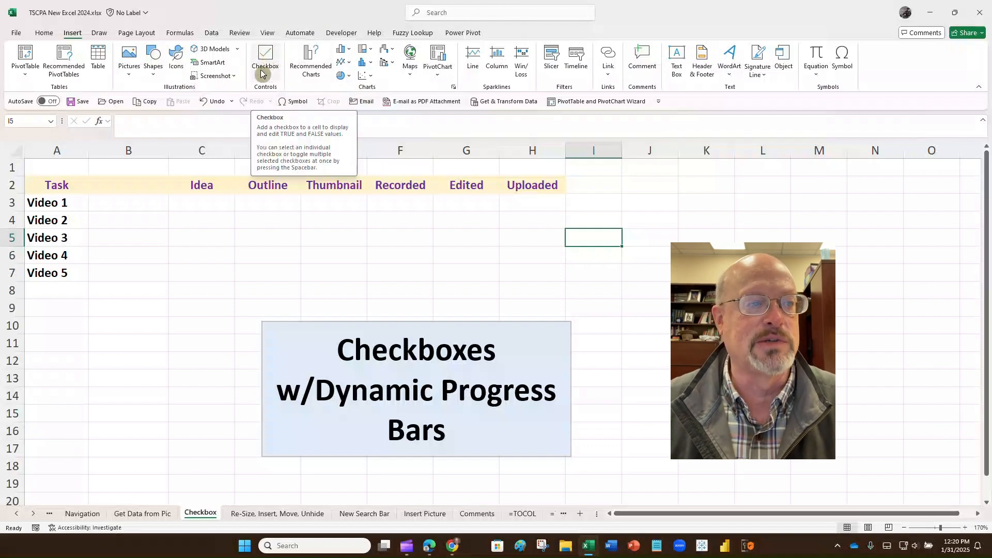
click(218, 203)
drag(218, 202, 513, 274)
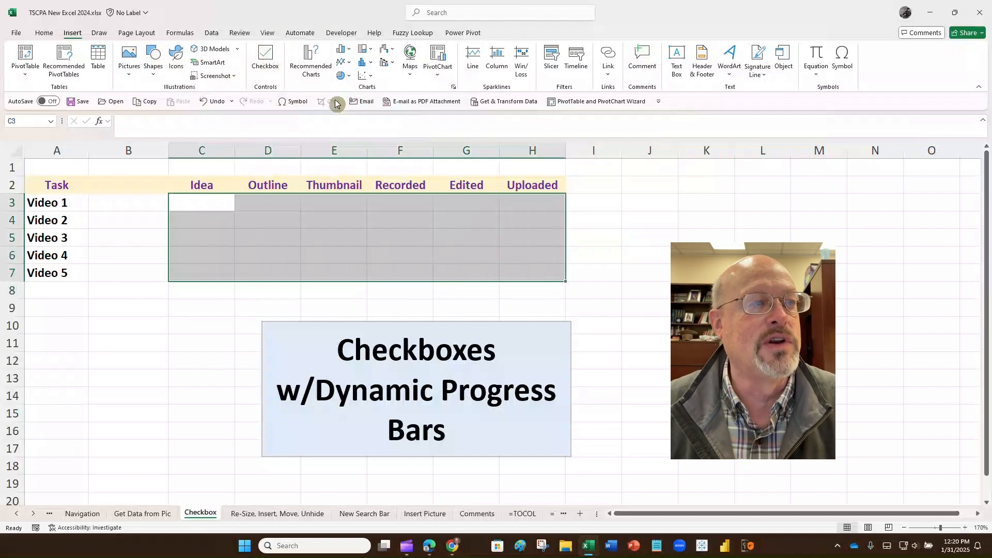
click(264, 60)
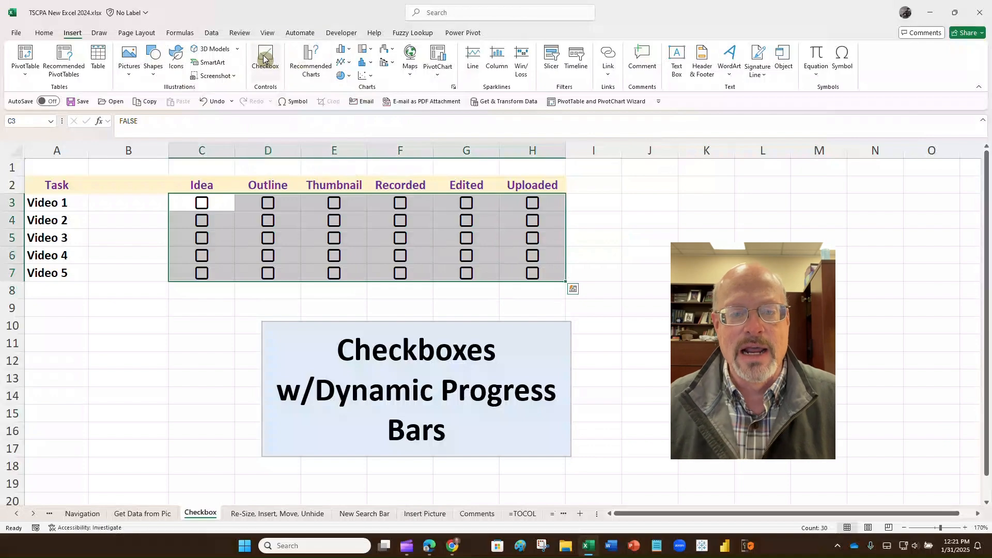
click(399, 299)
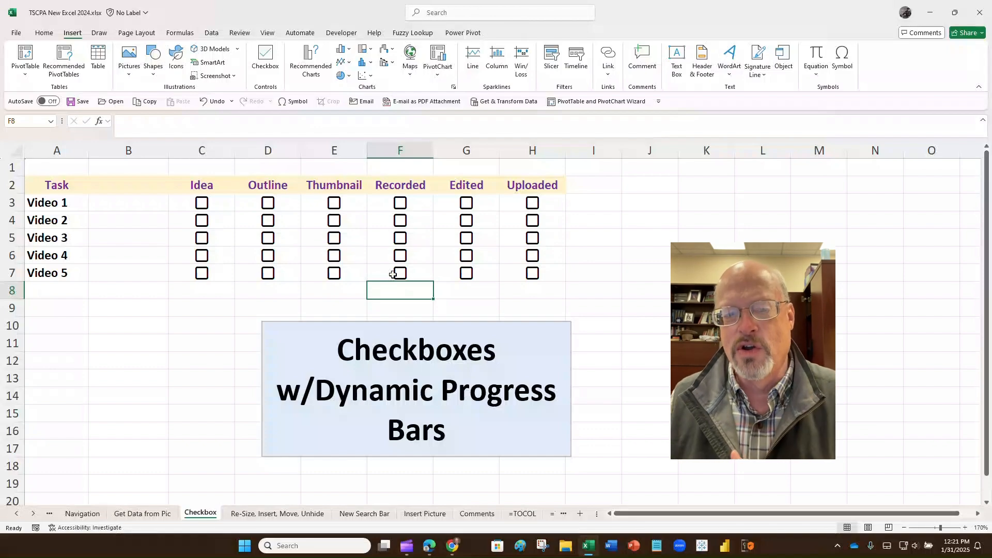
- Test the Video 1 Idea checkbox in C3 by ticking it and clearing it again
click(184, 207)
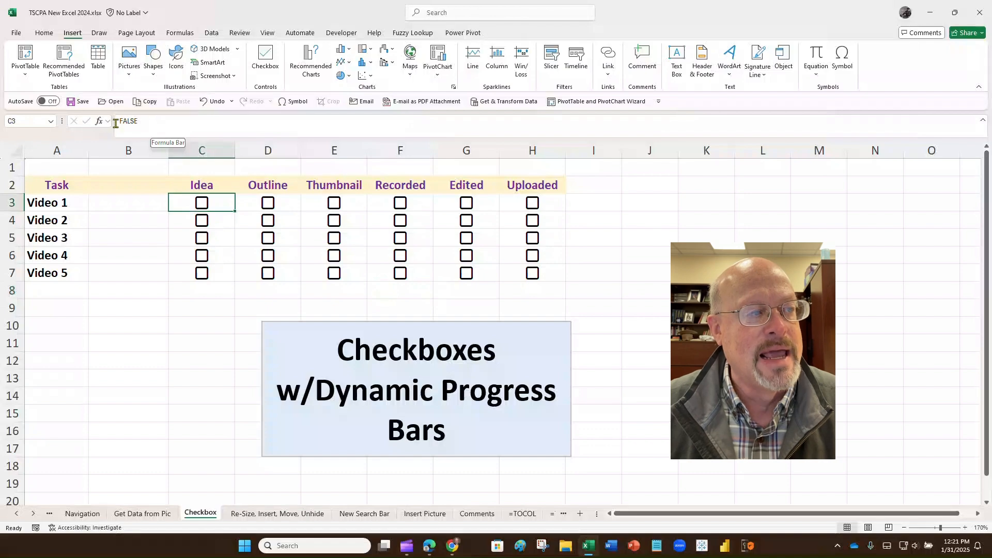
click(203, 206)
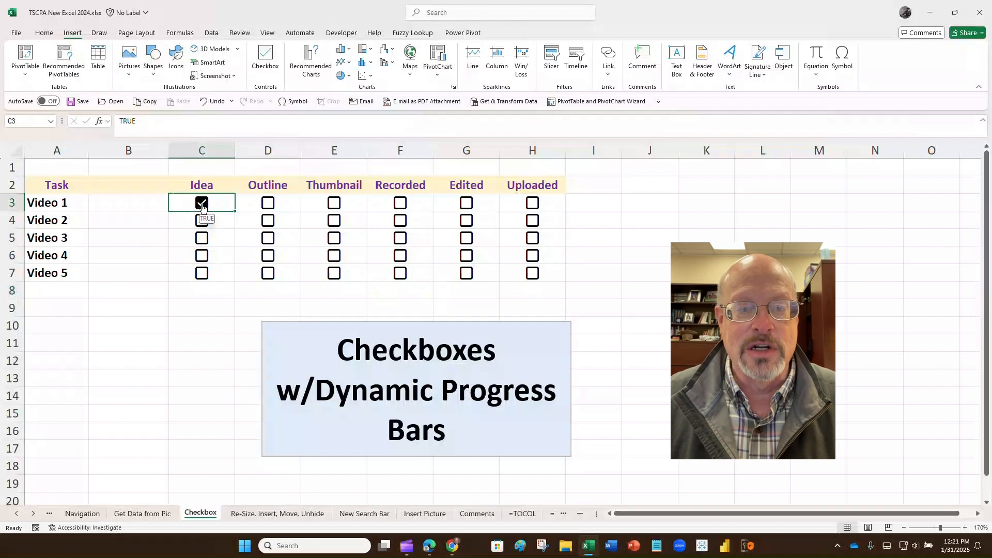
click(201, 204)
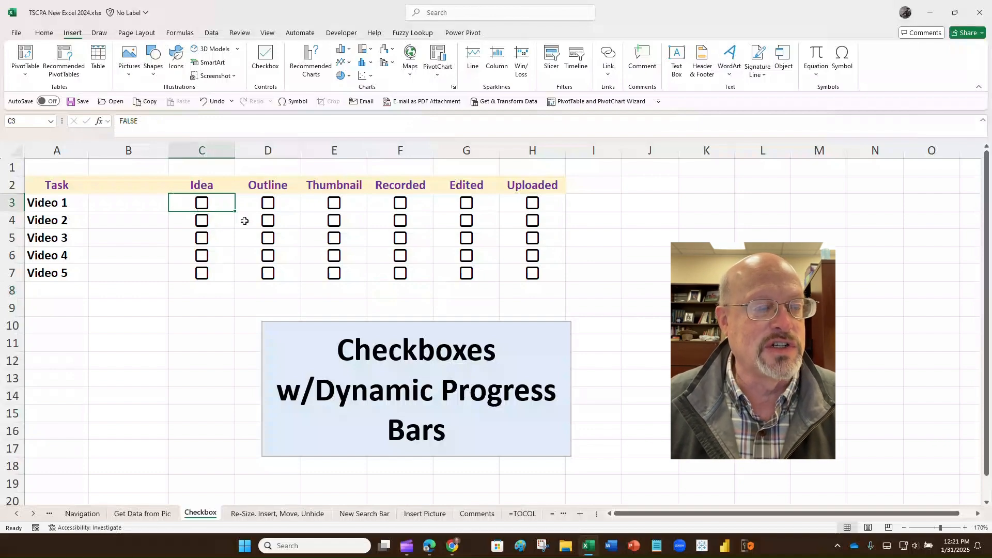
- Enter the header Progress in cell B2
click(143, 202)
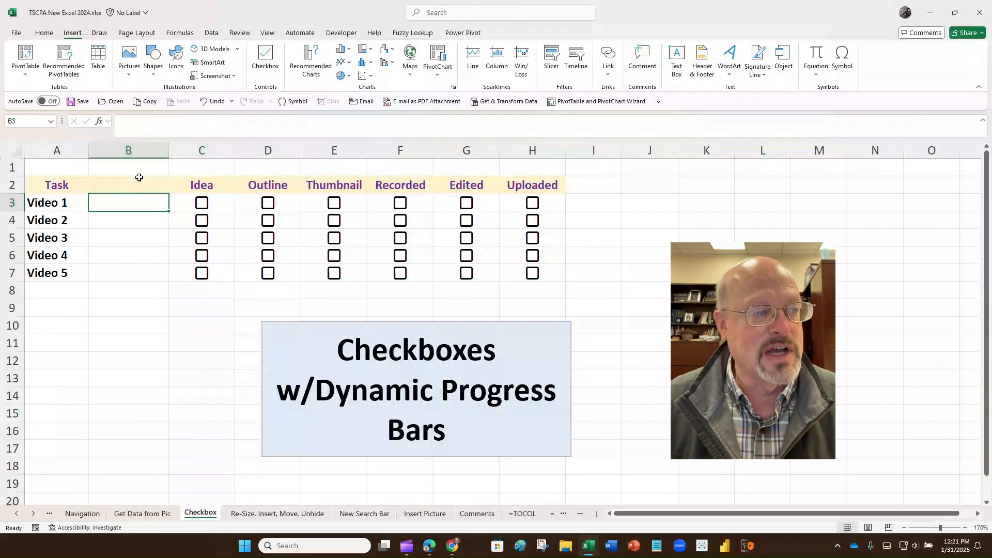
click(130, 184)
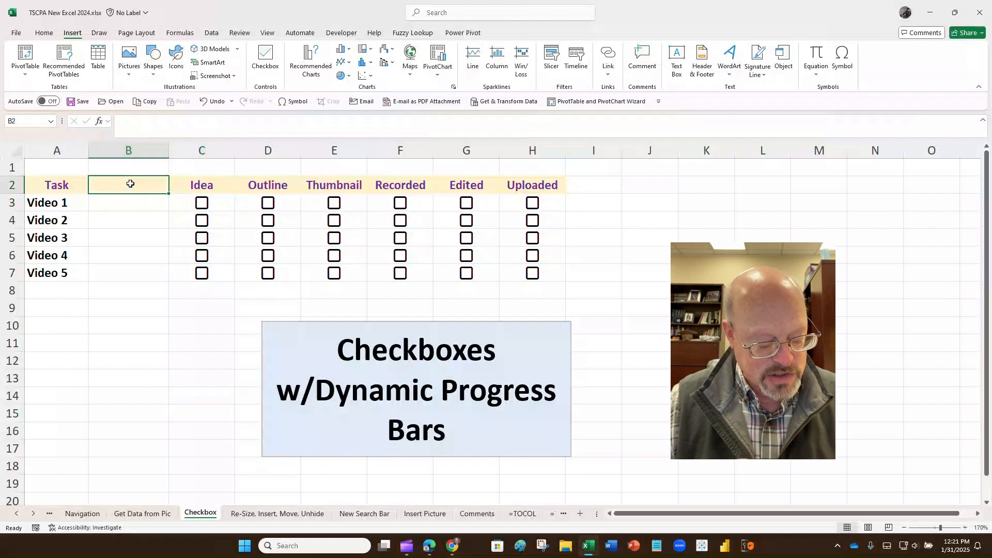
text(Pr)
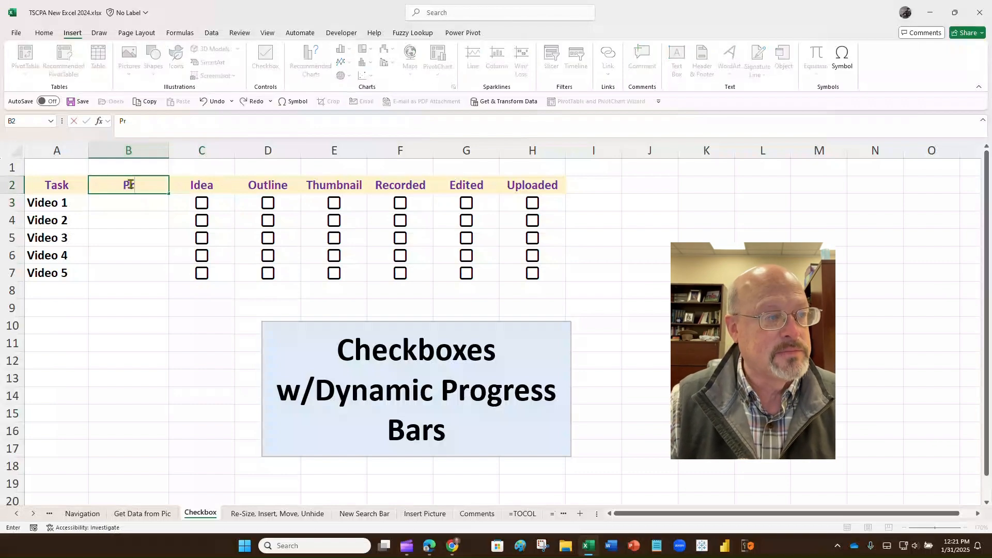
text(ogress)
key(Return)
- Enter the formula =COUNTIF(C3:H3,"True") in B3 to count the ticked checkboxes for Video 1
text(=)
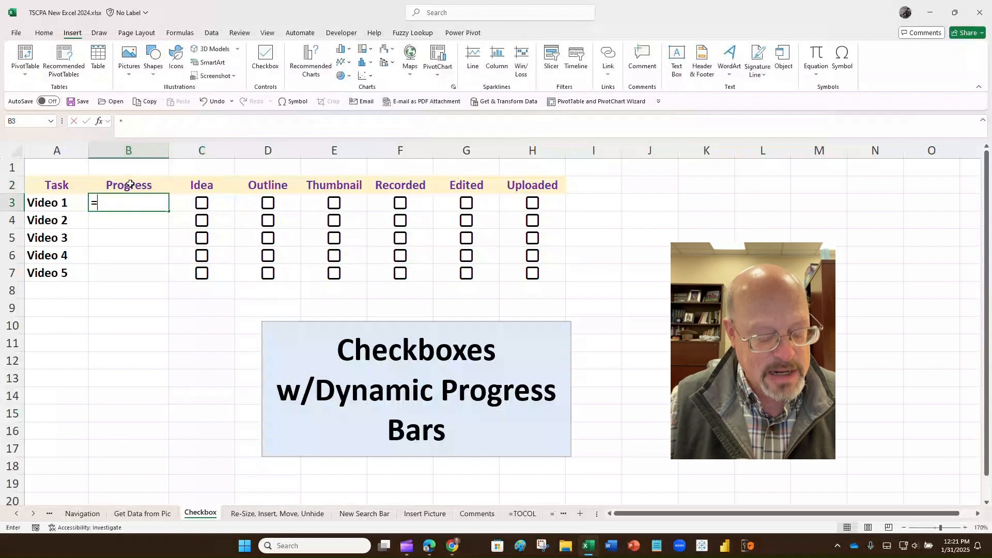
text(countif)
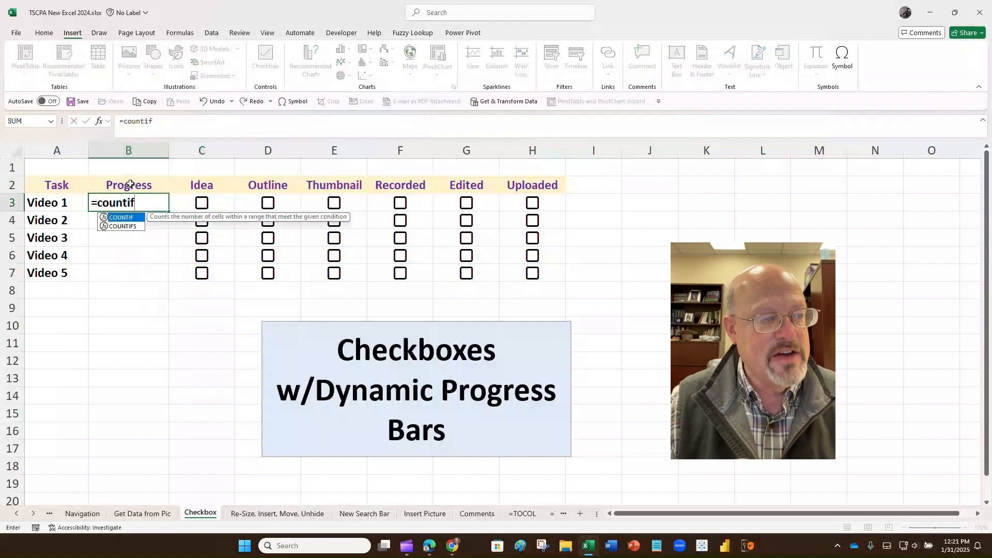
text(()
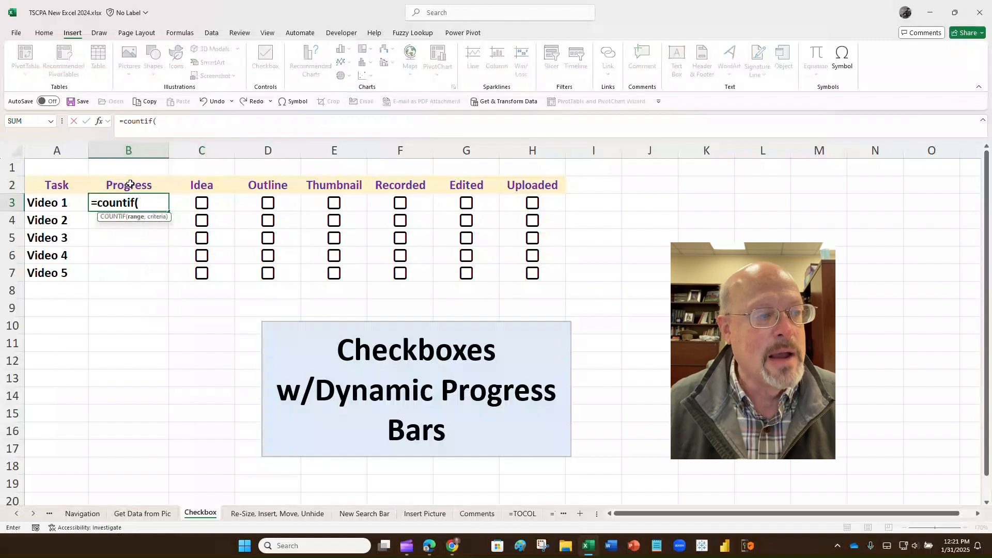
drag(214, 199, 512, 201)
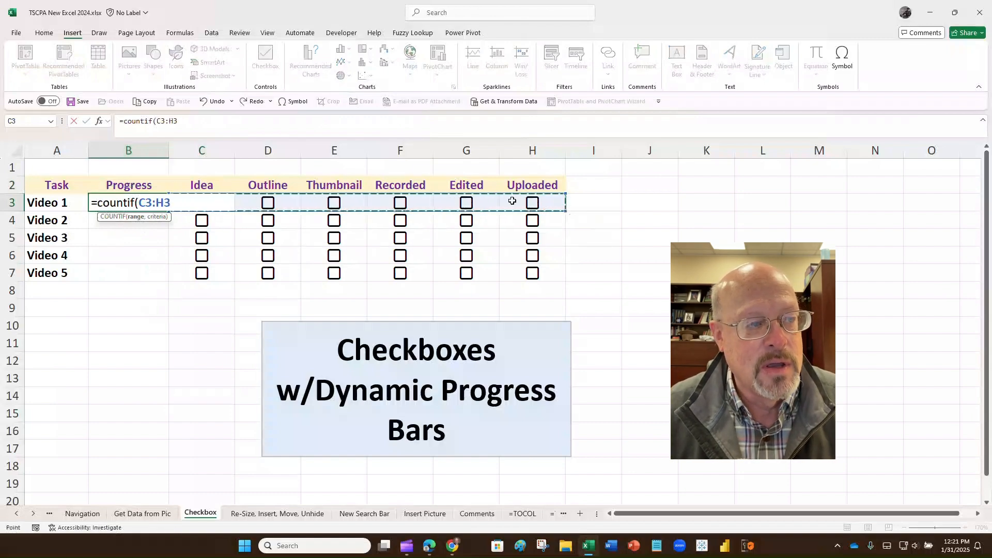
text(,)
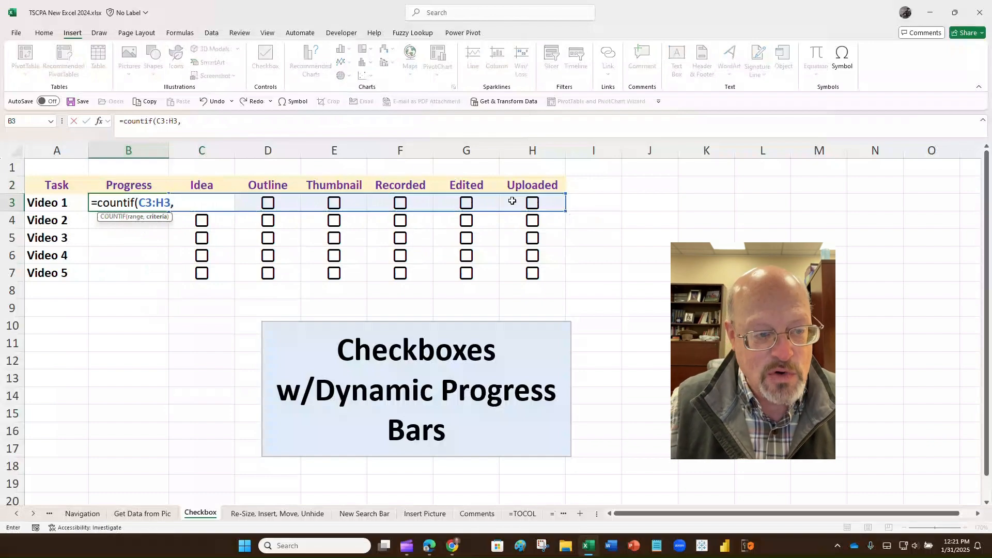
text("True)
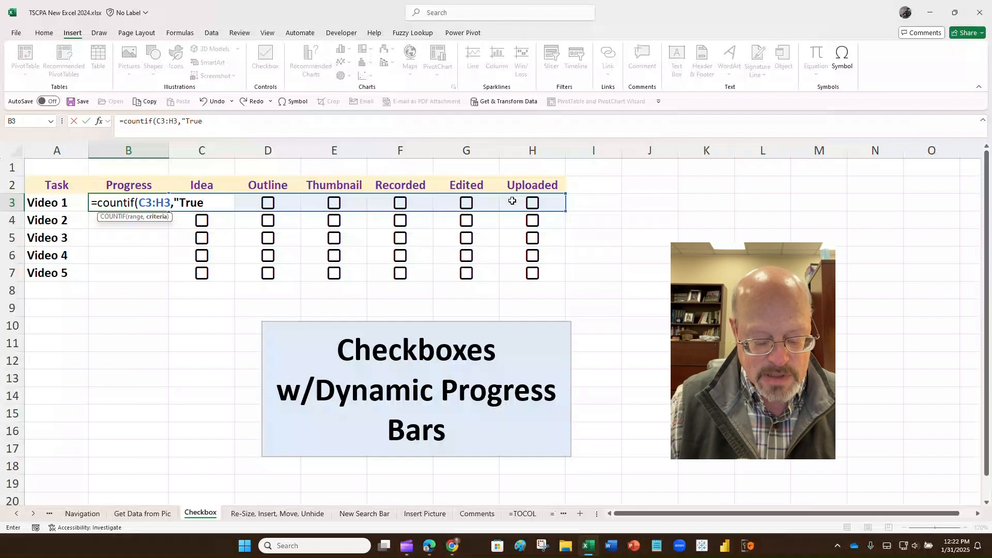
text("))
key(Return)
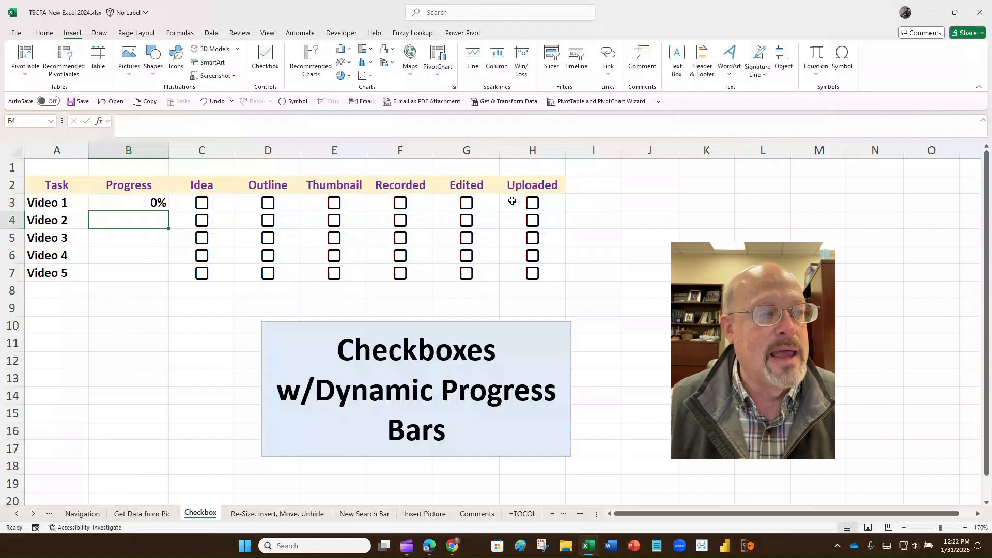
- Format the Video 1 Progress cell B3 as Number with no decimal places
click(127, 199)
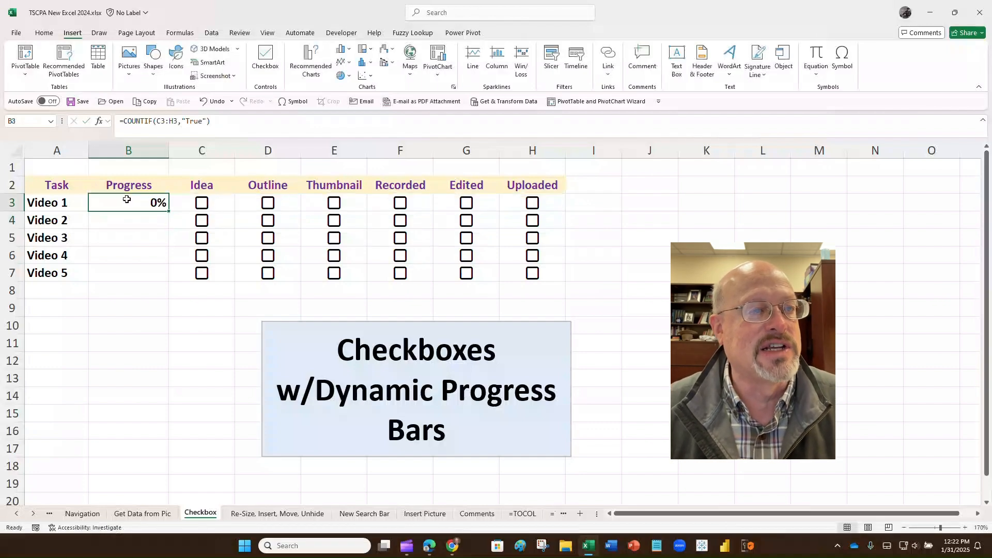
click(43, 33)
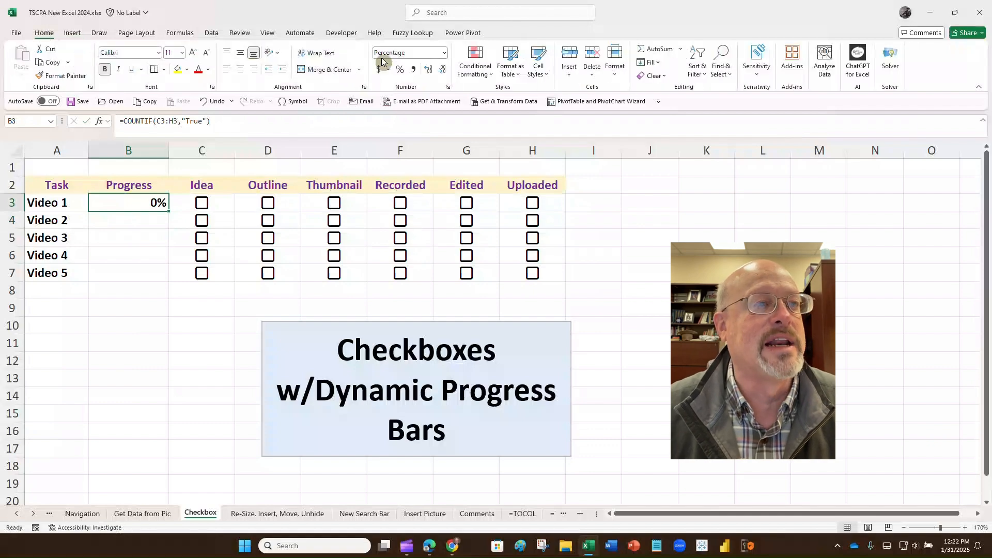
click(443, 52)
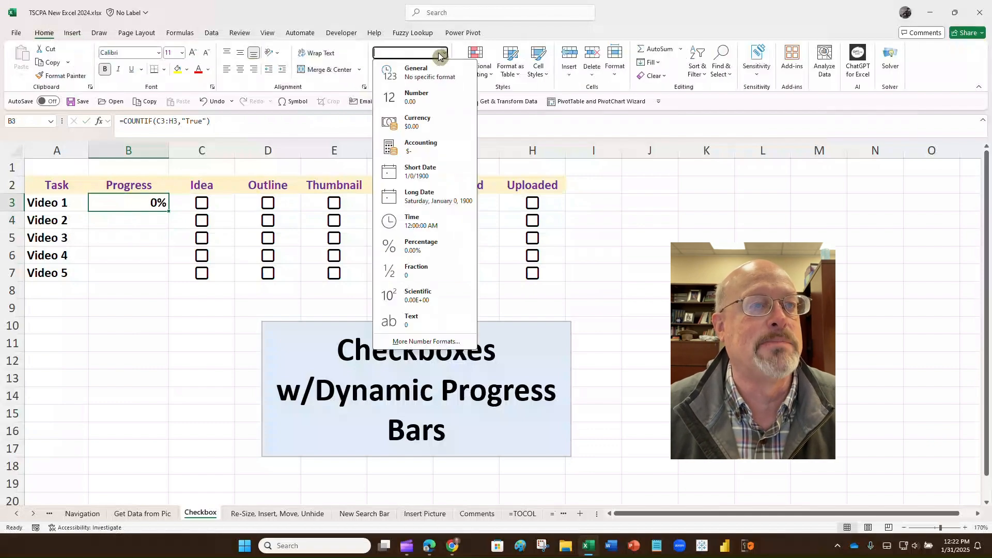
click(414, 96)
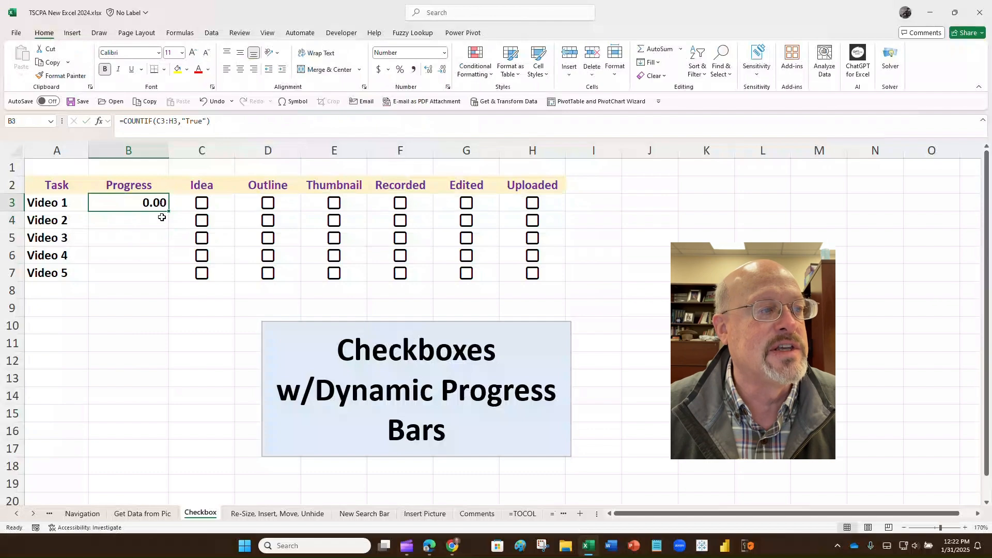
click(443, 69)
click(443, 69)
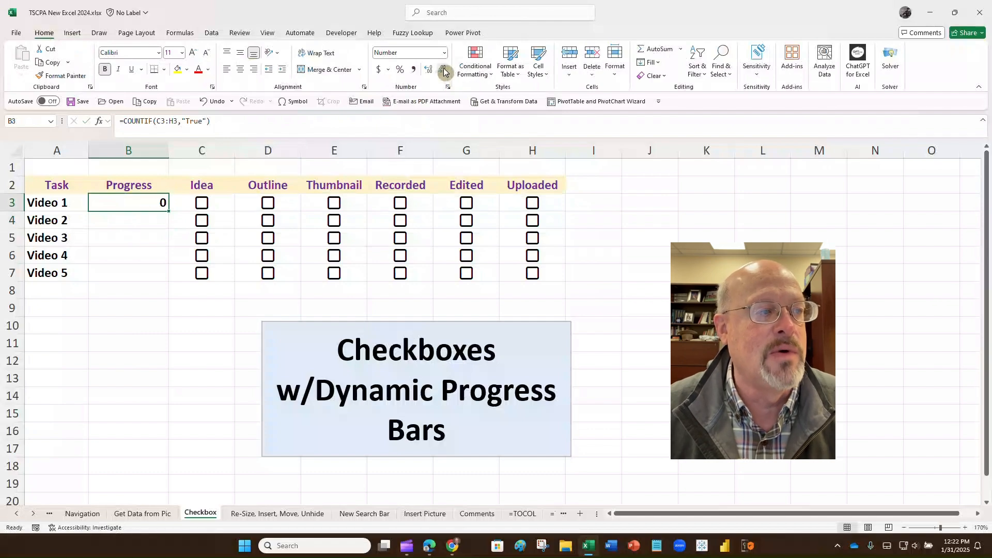
- Tick the Idea, Outline and Thumbnail checkboxes for Video 1
click(202, 204)
click(268, 204)
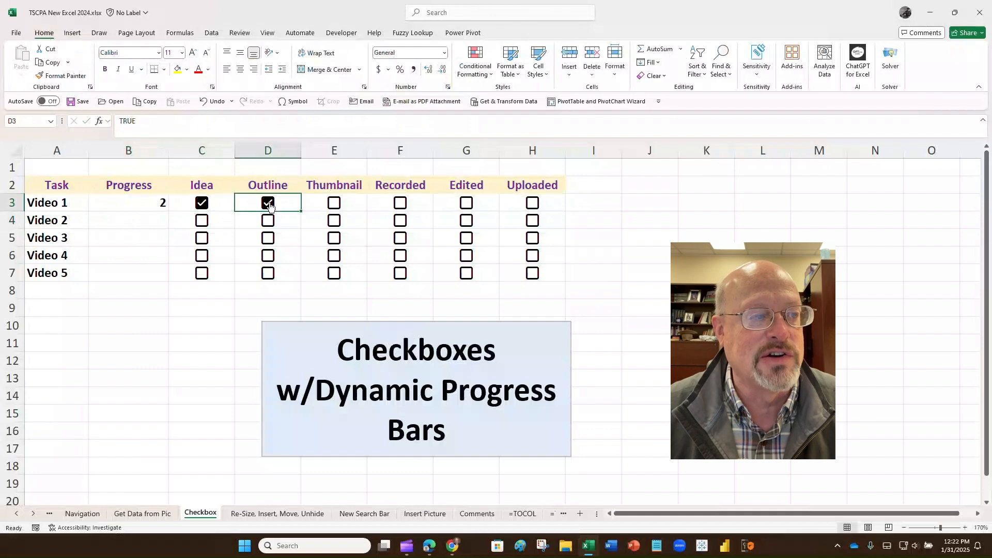
click(334, 204)
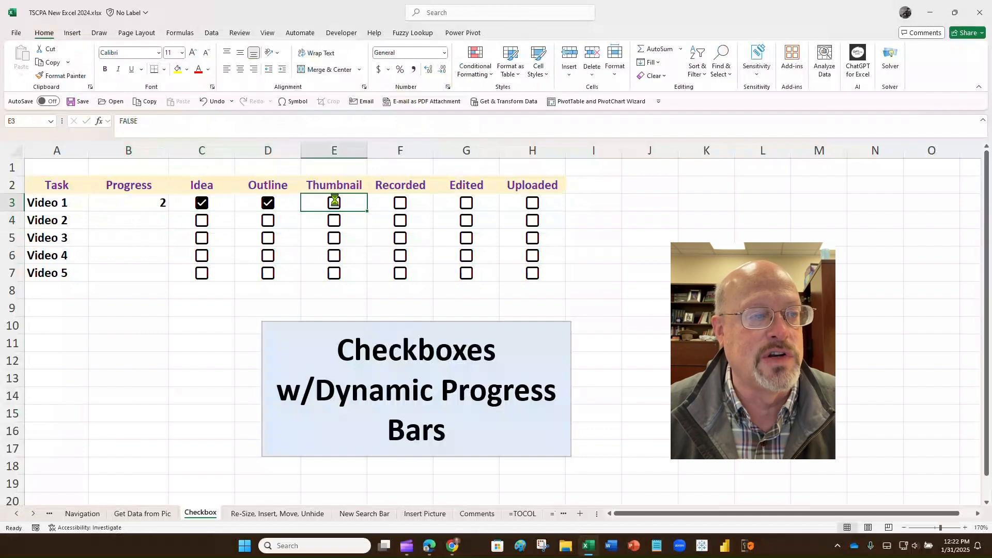
- Fill the Progress formula from B3 down to B7 for the remaining videos
click(147, 205)
drag(169, 213, 170, 272)
drag(169, 275, 169, 276)
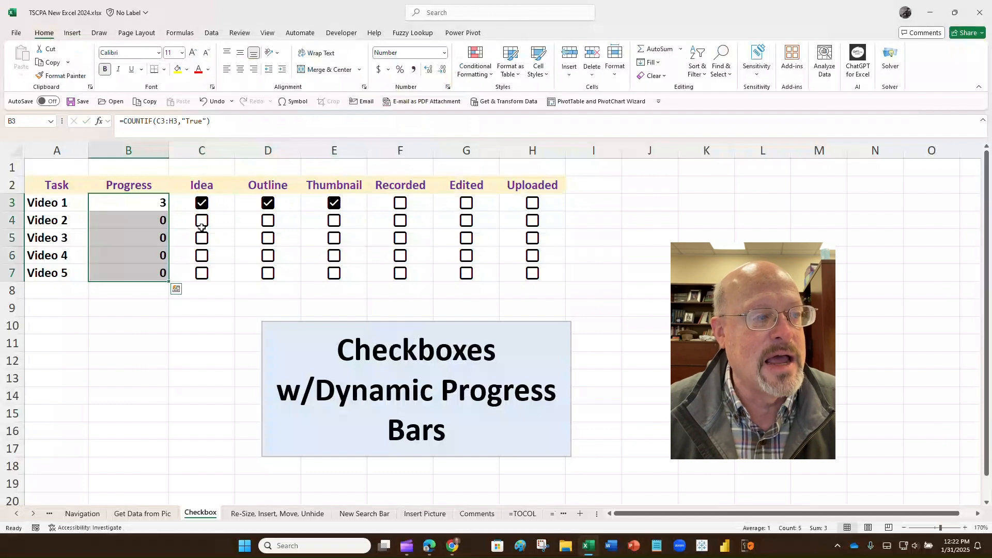
- Tick Idea and Outline for Video 2 and Video 4, Idea through Recorded for Video 3, and Idea for Video 5
click(201, 220)
click(267, 220)
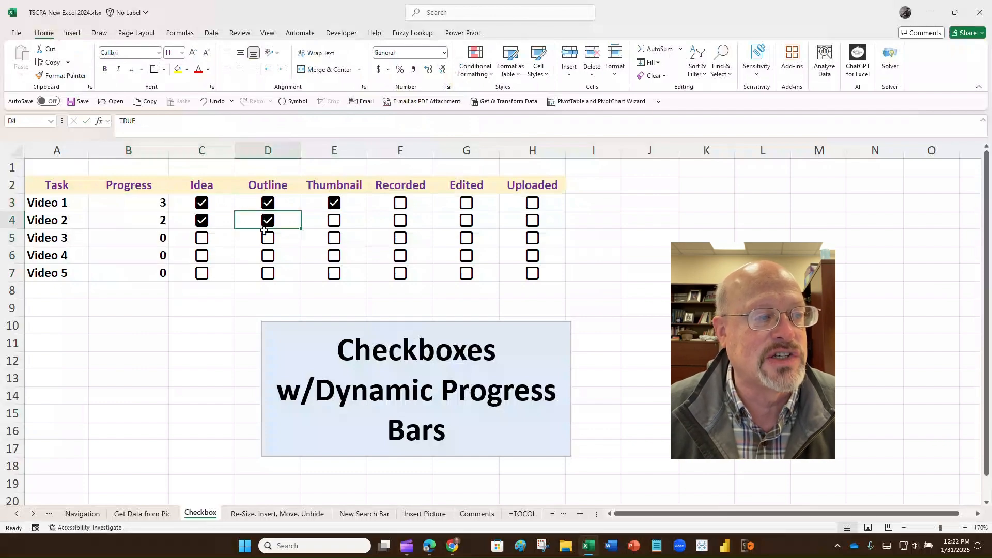
click(202, 238)
click(266, 238)
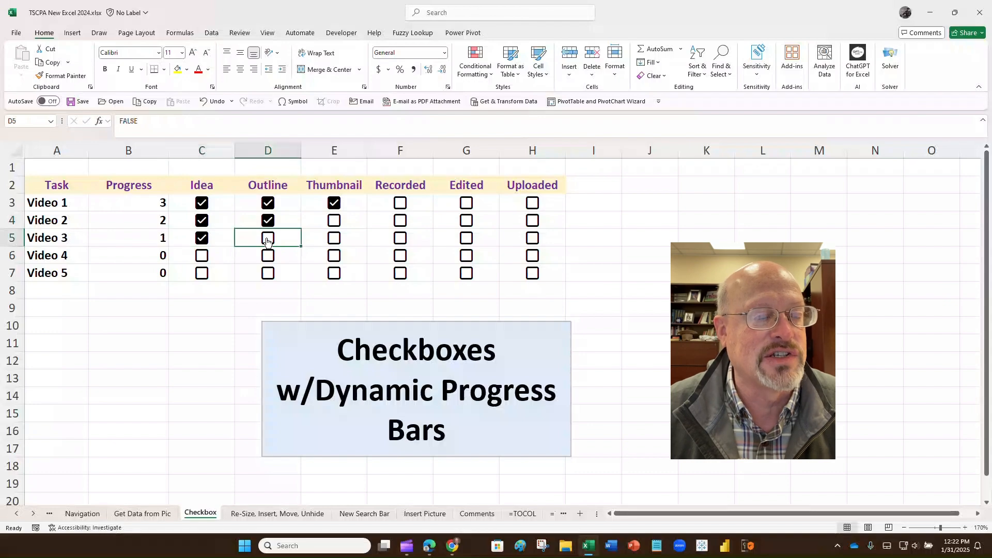
click(334, 238)
click(405, 239)
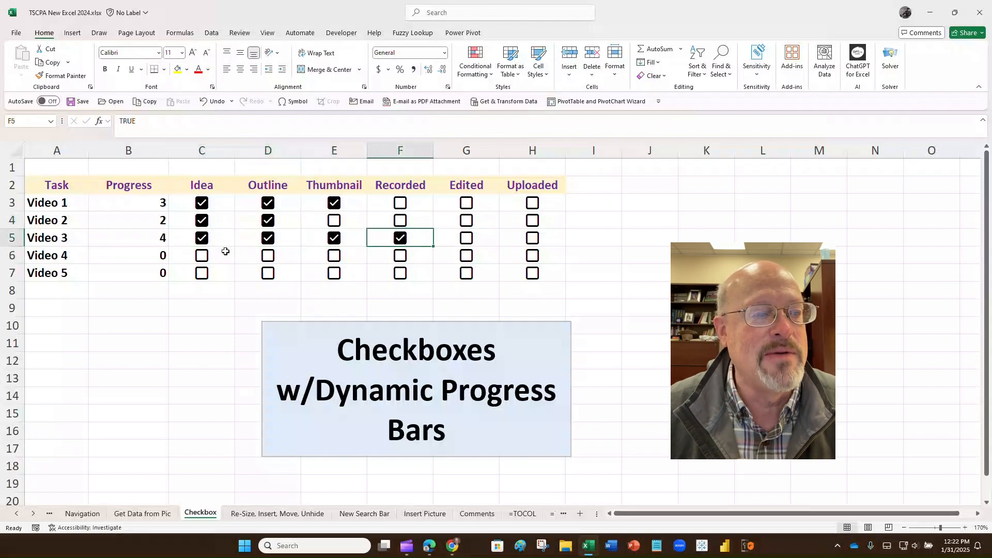
click(202, 255)
click(267, 256)
click(202, 272)
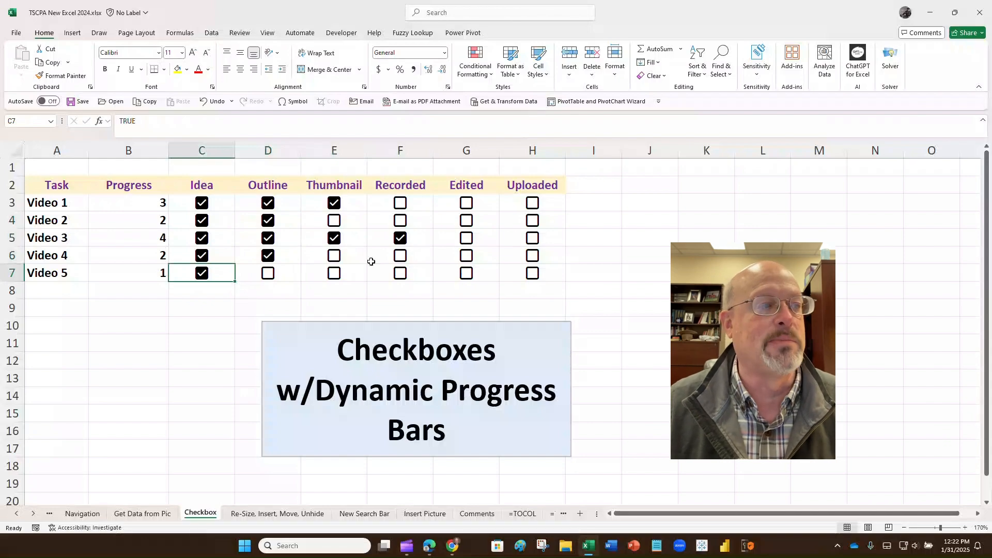
- Extend the Video 1 Progress formula in B3 to =COUNTIF(C3:H3,"True")/COUNTA(C3:H3)
click(134, 200)
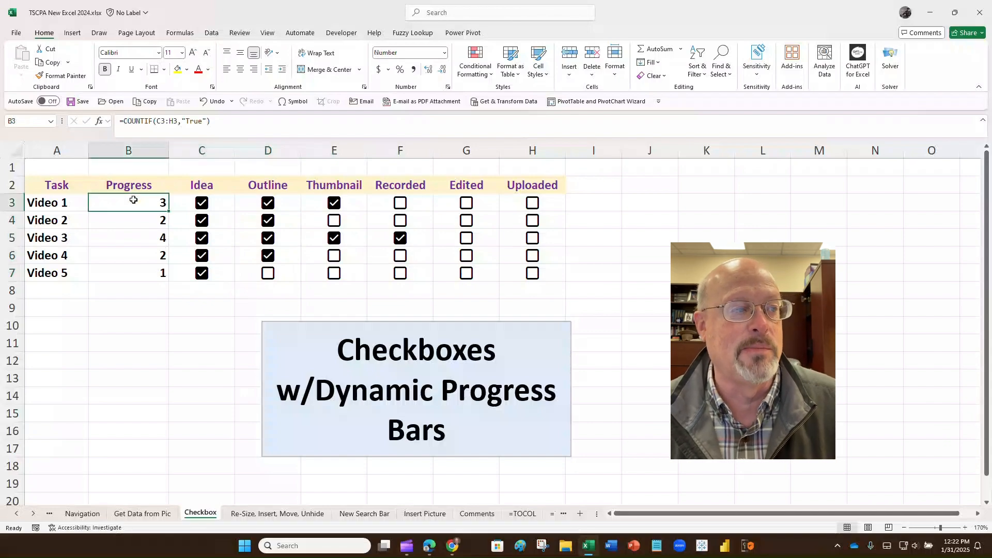
click(216, 121)
text(/)
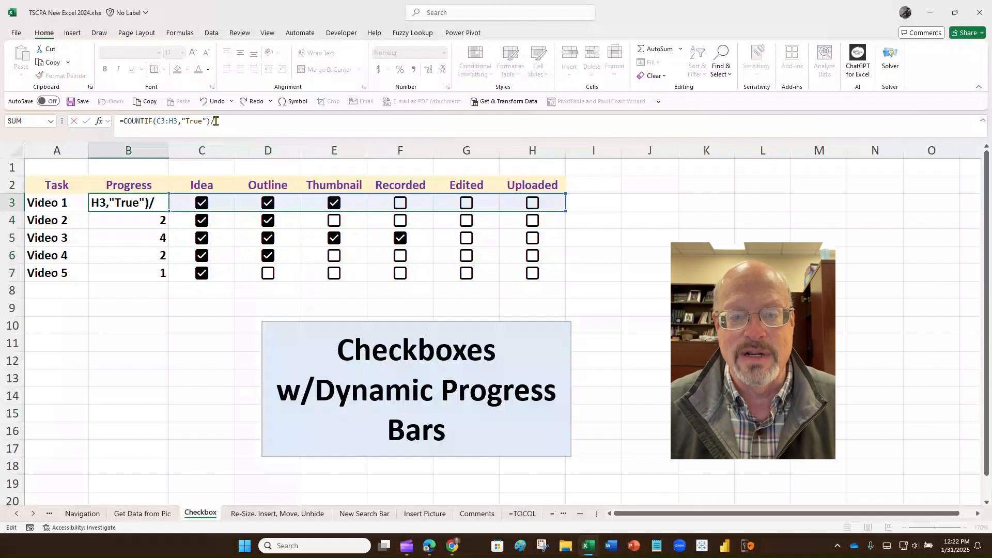
text(cou)
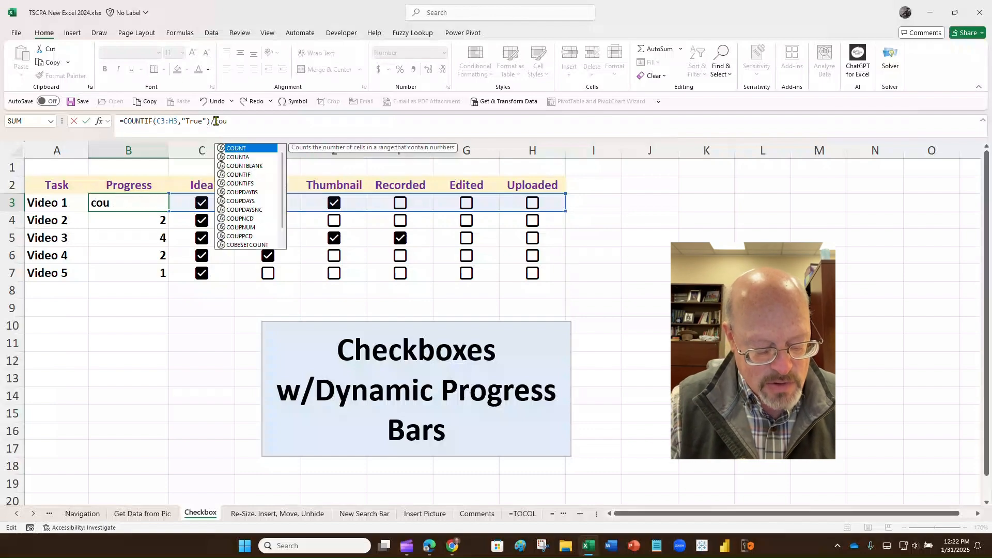
text(nta()
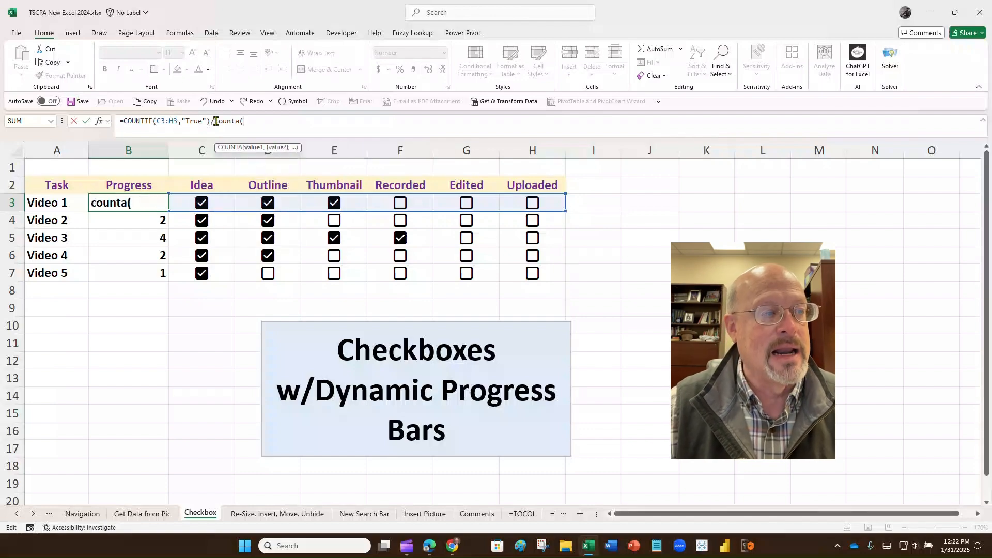
click(190, 199)
drag(190, 199, 531, 200)
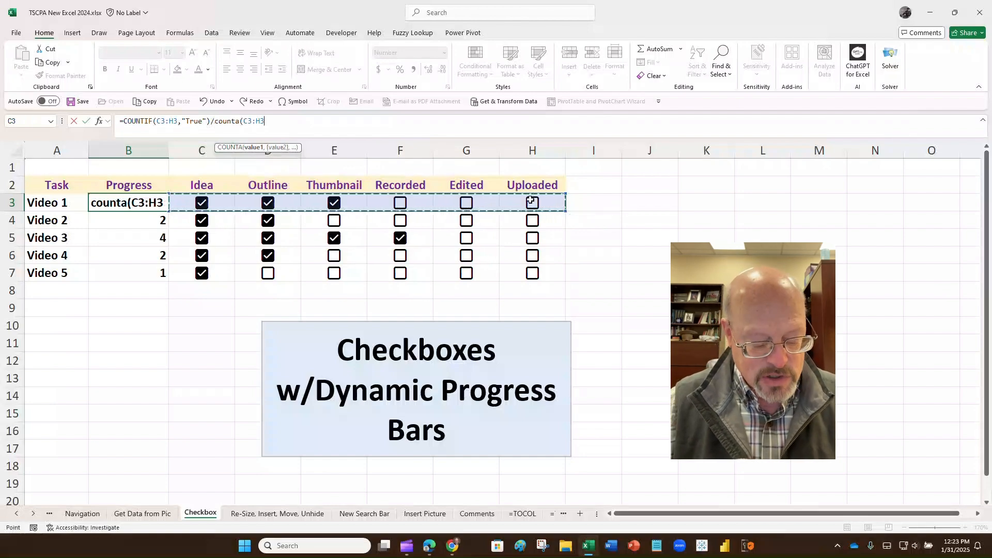
text())
key(Return)
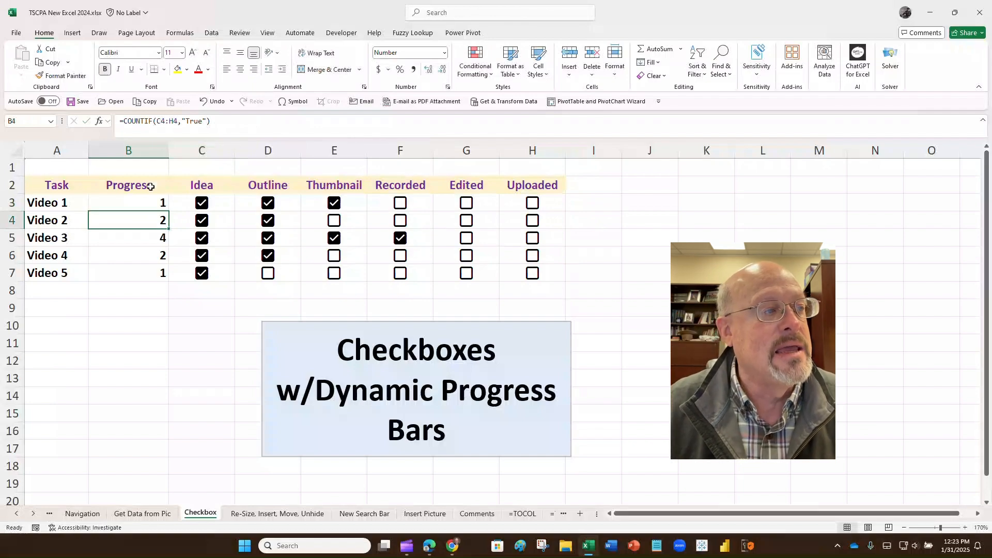
- Fill the updated Progress formula from B3 down to B7 and show the results with two decimal places
click(150, 207)
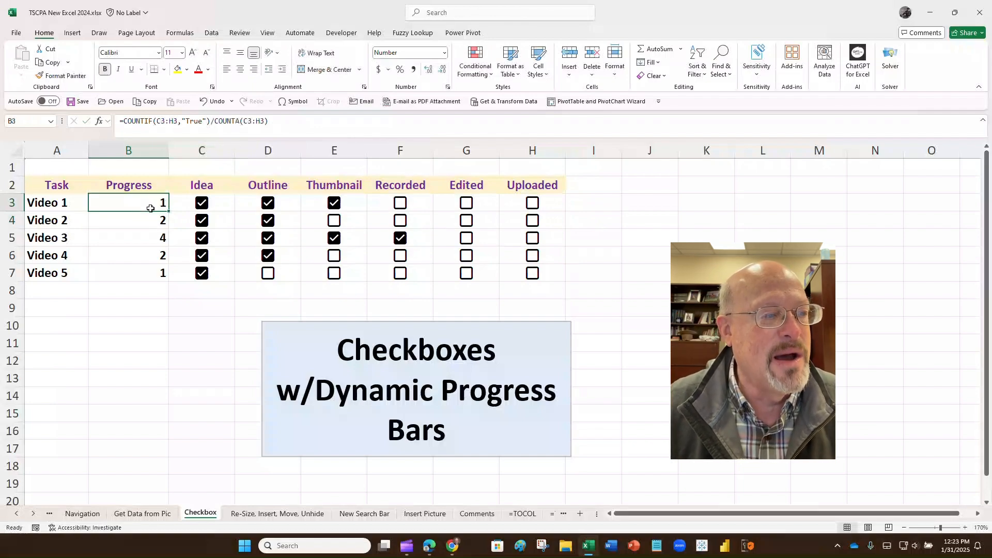
drag(169, 212, 170, 278)
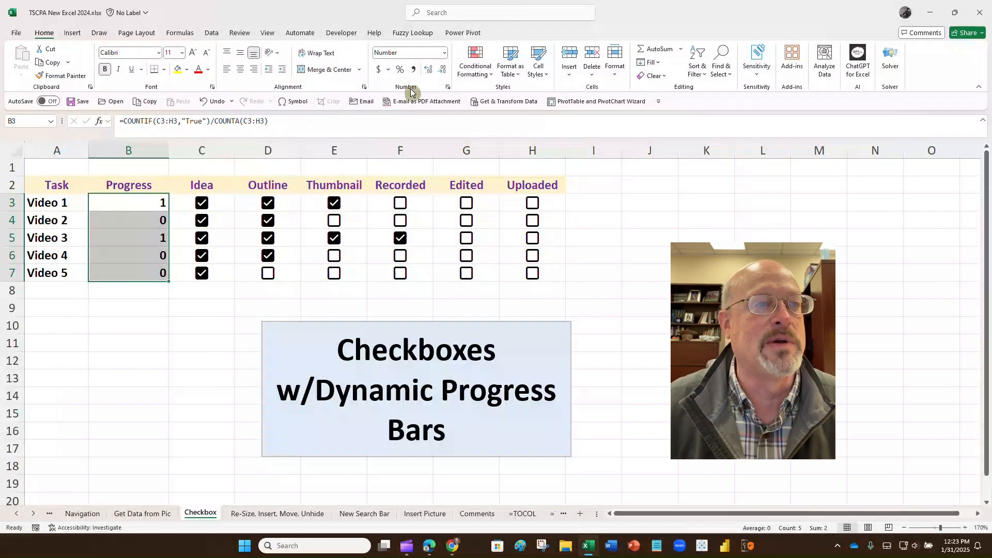
click(429, 69)
click(430, 69)
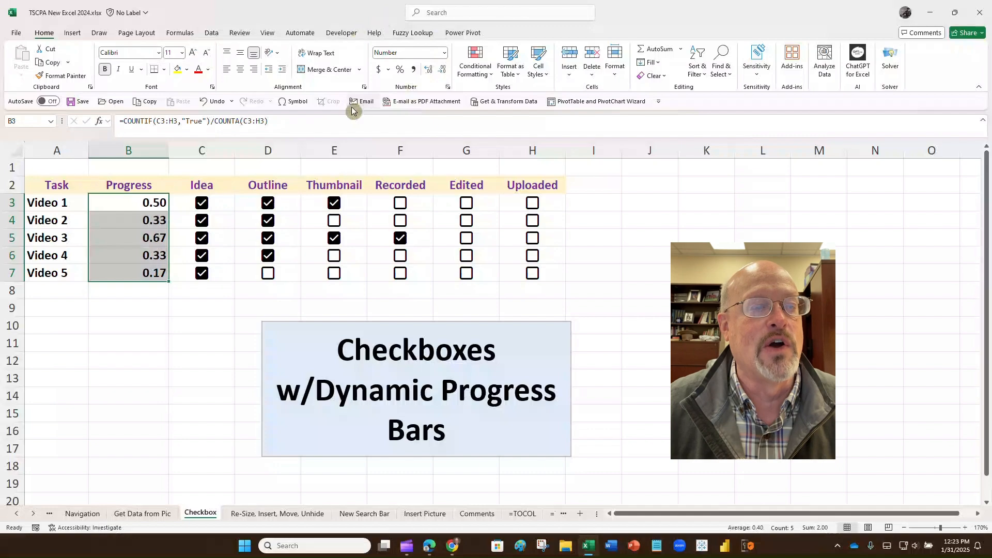
- Format the Progress cells B3:B7 as Percentage with no decimal places
click(444, 53)
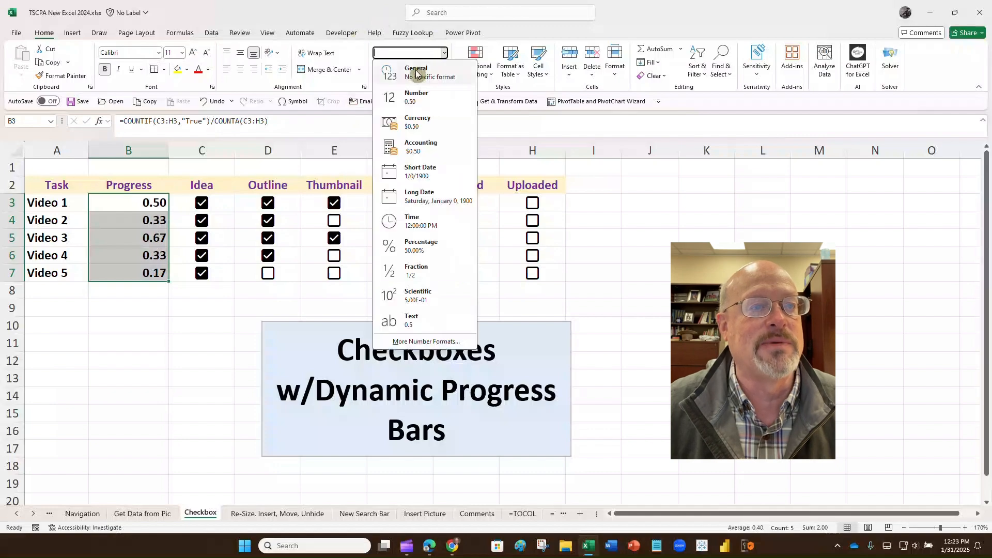
click(417, 243)
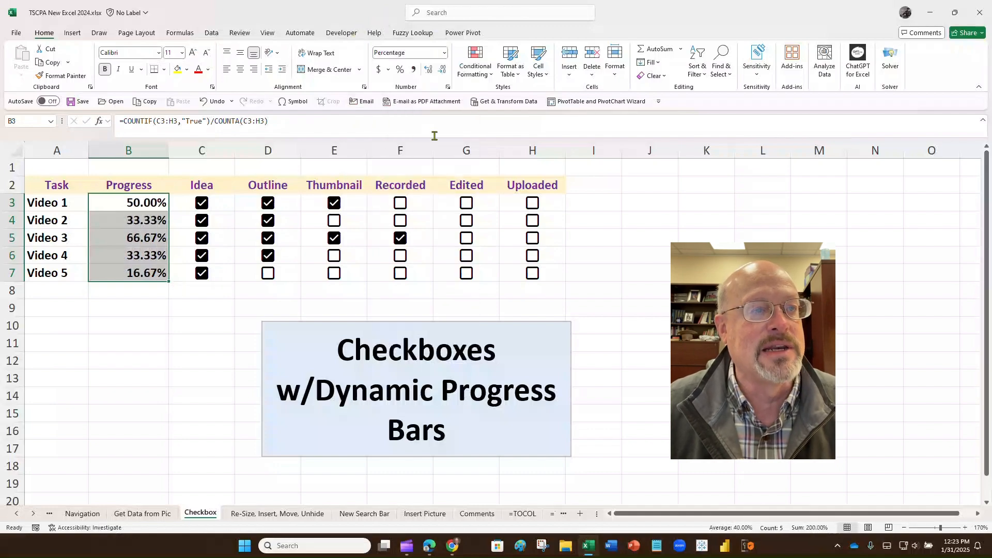
click(443, 69)
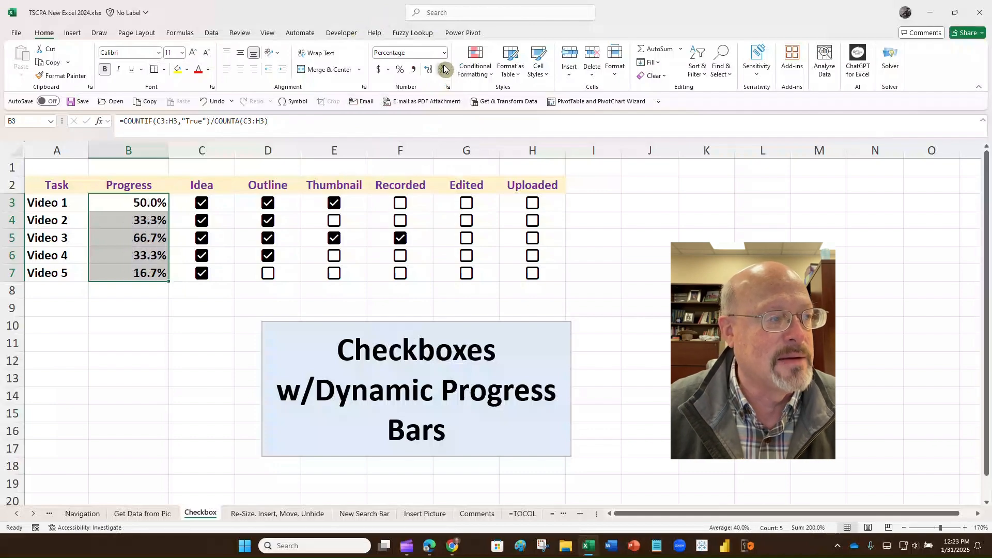
click(444, 69)
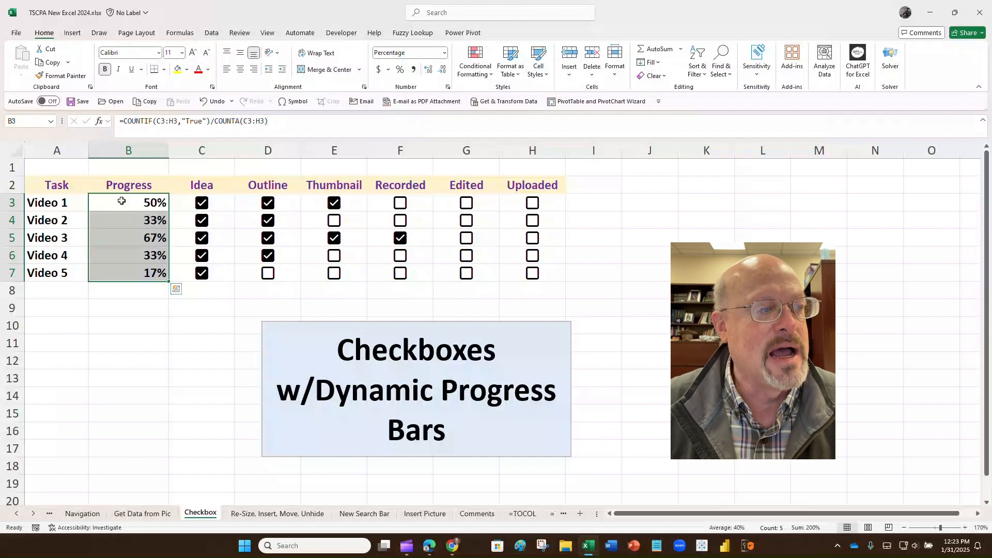
- Apply green gradient-fill data bars to the Progress cells B3:B7
click(490, 76)
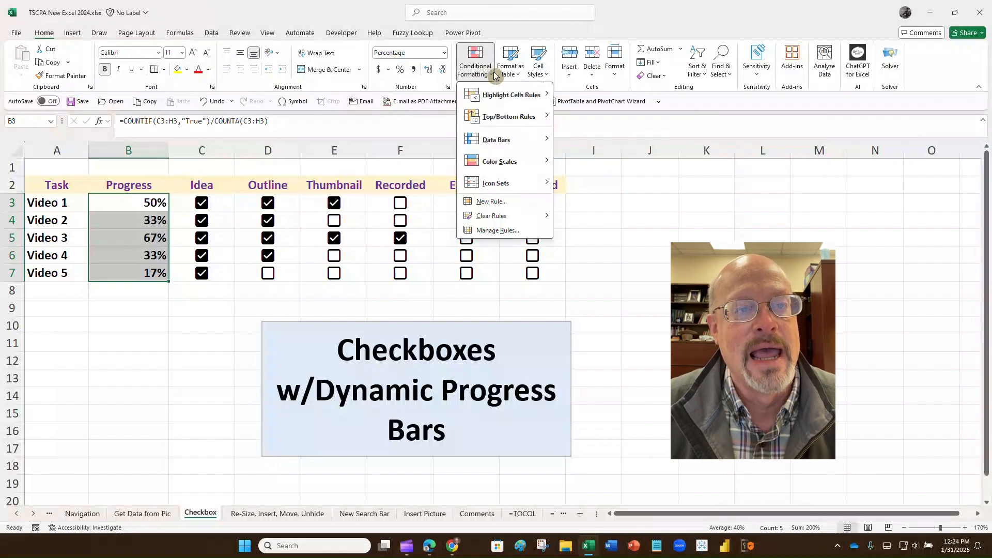
mouse_move(521, 140)
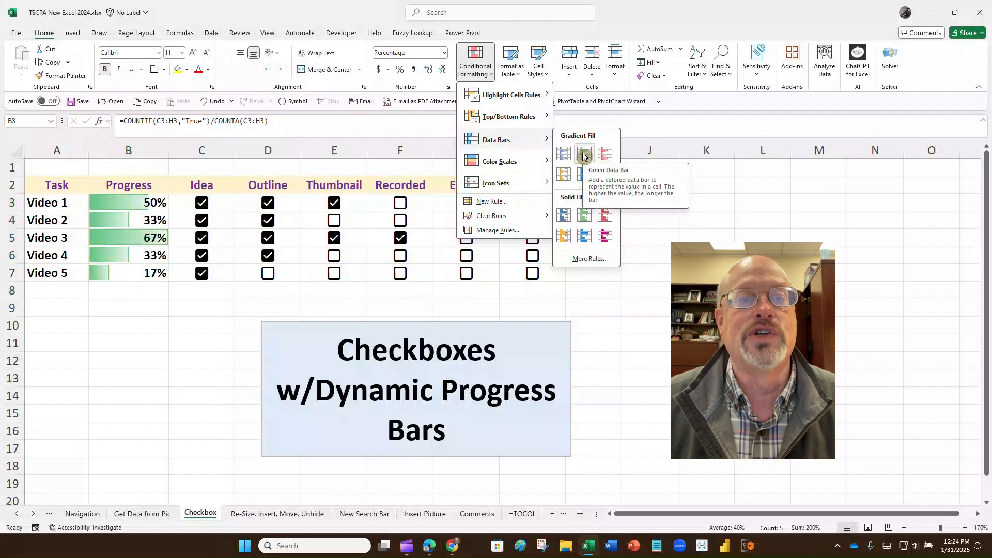
click(584, 155)
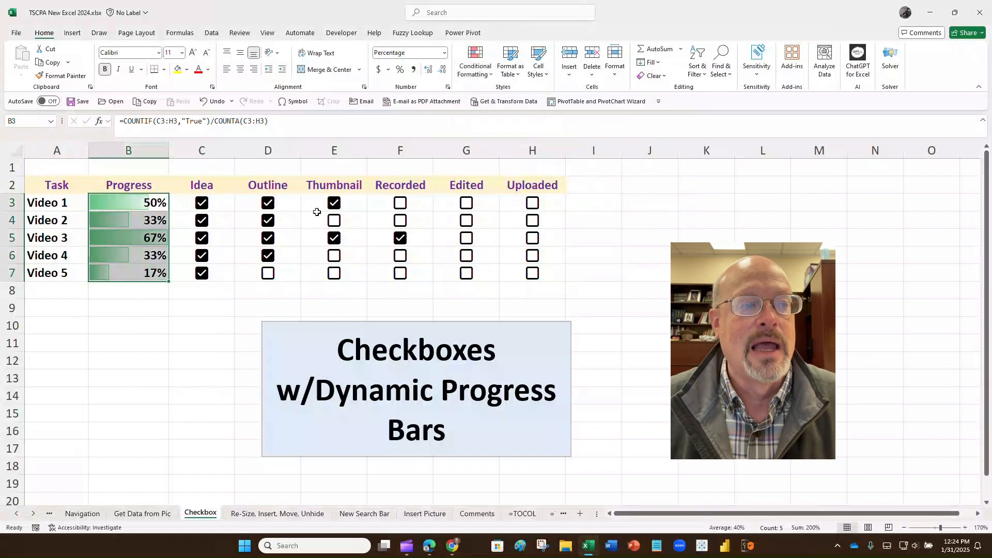
click(195, 293)
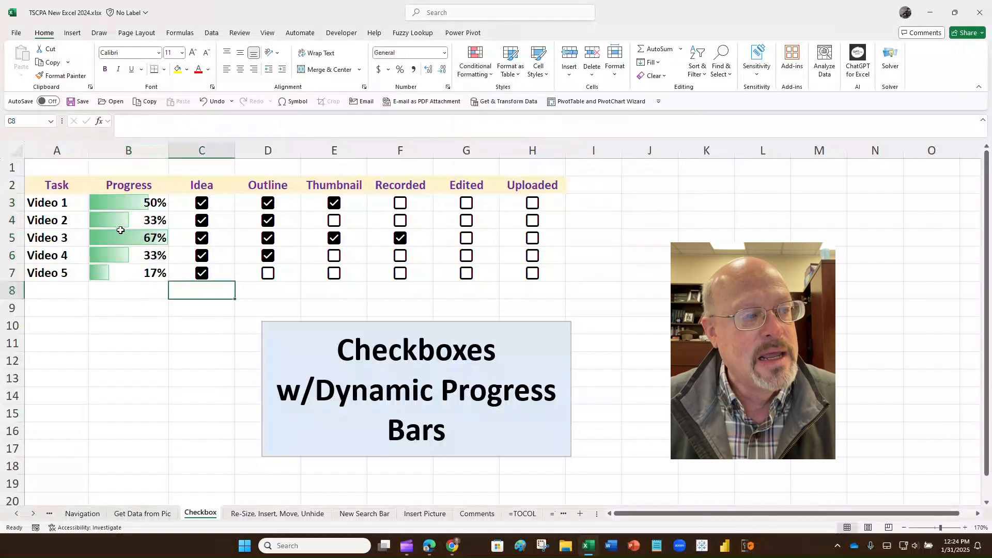
click(139, 237)
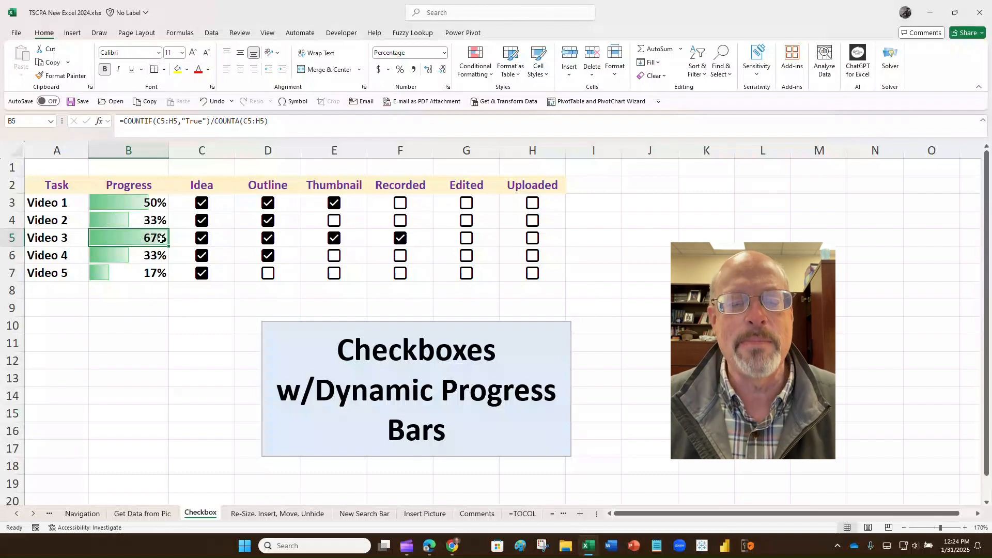
- Start a custom data bar rule for B3:B7 with the minimum as Number 0 and the maximum as Number 1
drag(129, 201, 135, 270)
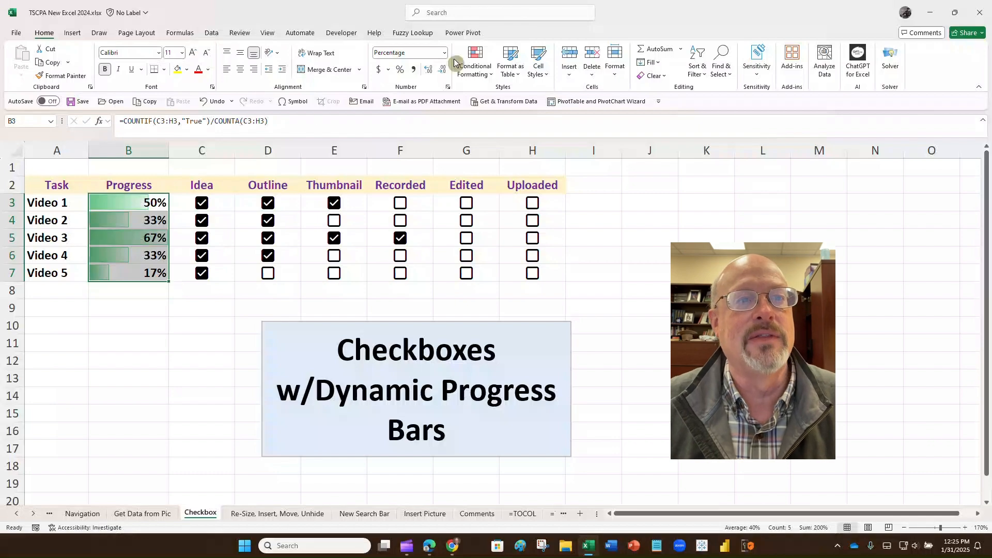
click(490, 70)
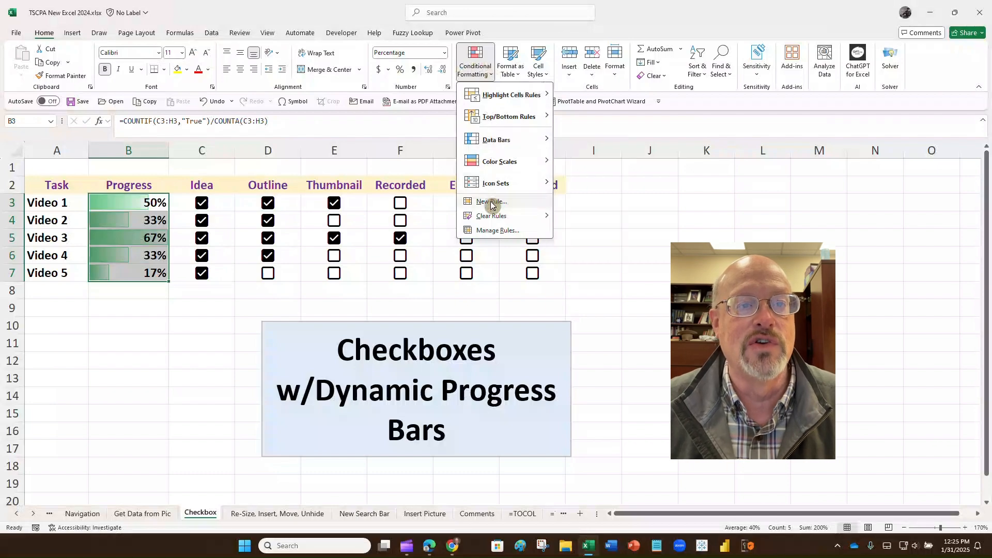
mouse_move(522, 140)
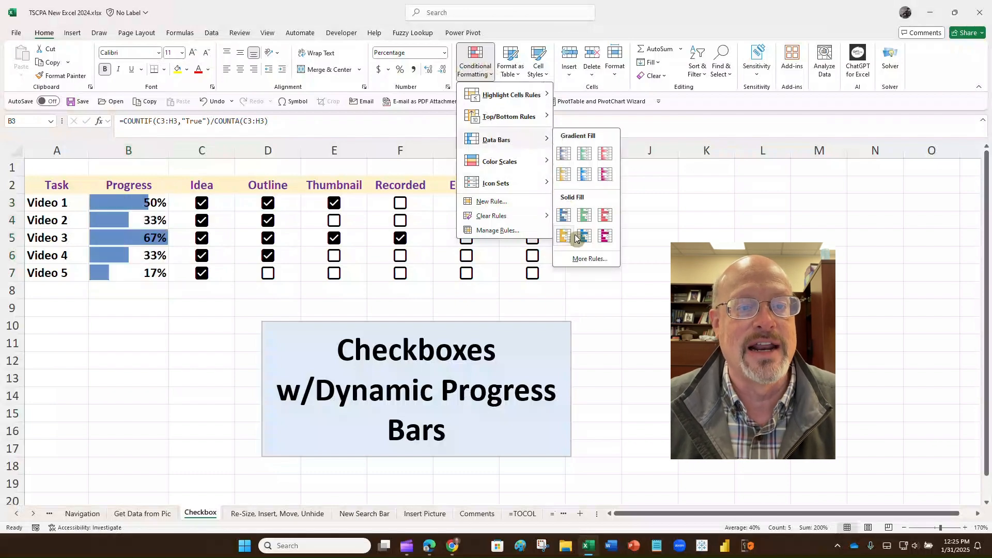
click(581, 258)
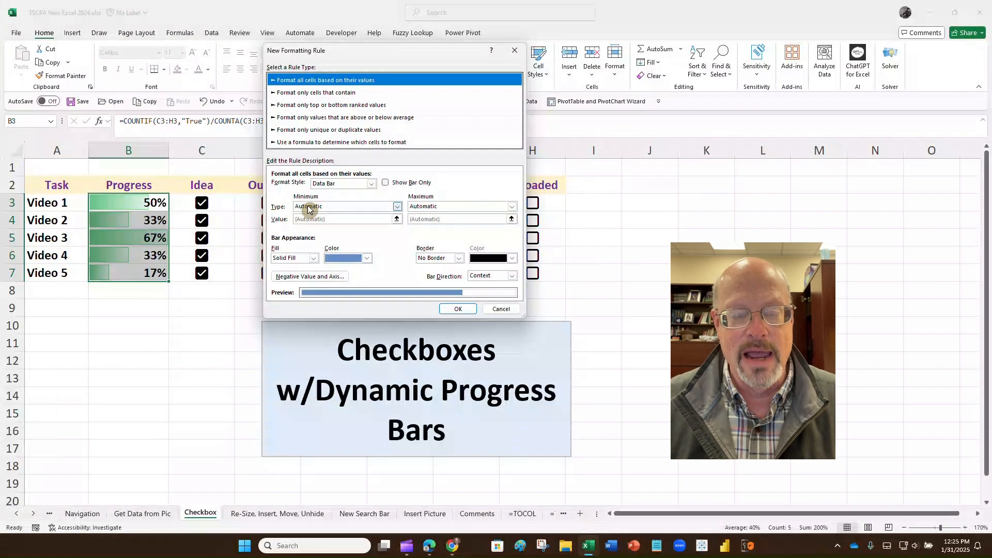
click(396, 207)
click(347, 223)
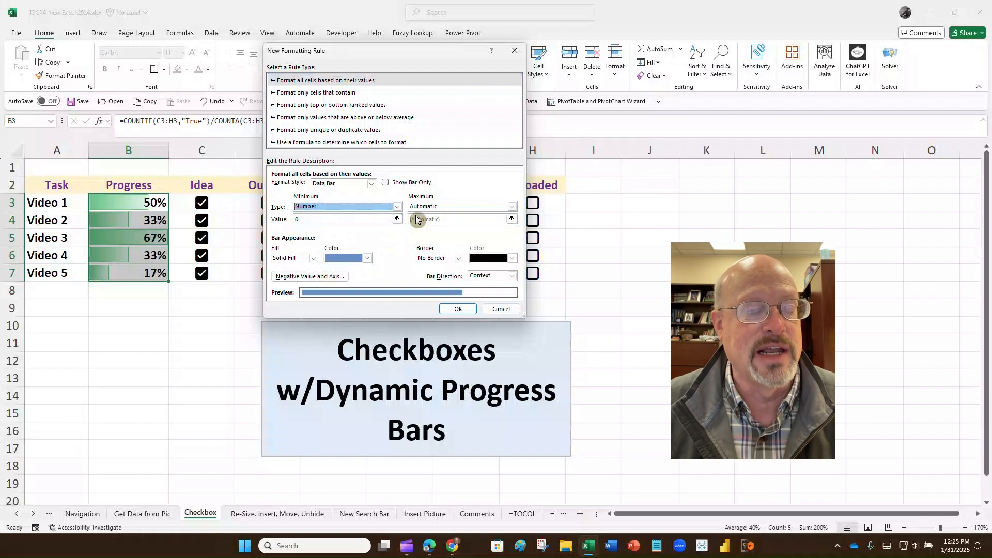
click(453, 208)
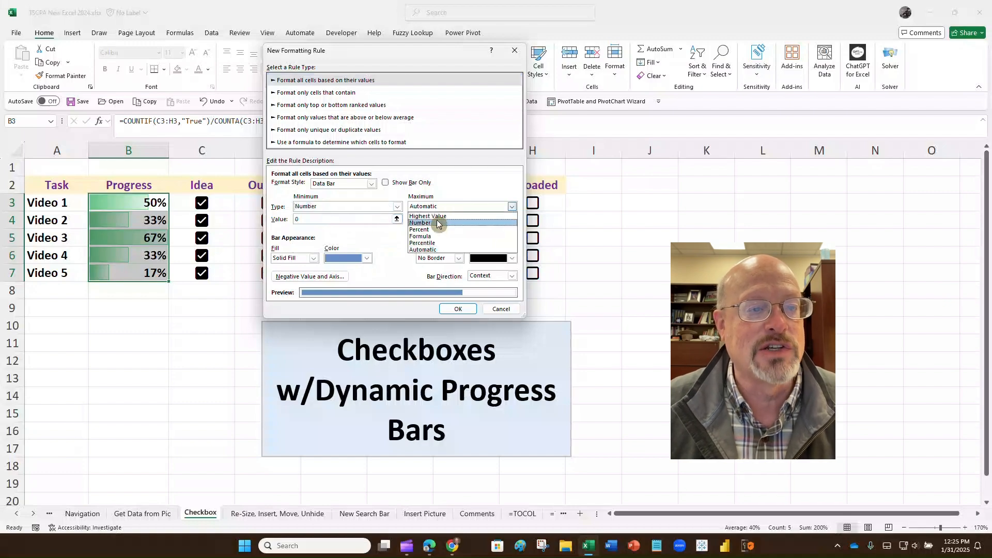
click(435, 223)
click(434, 220)
text(1)
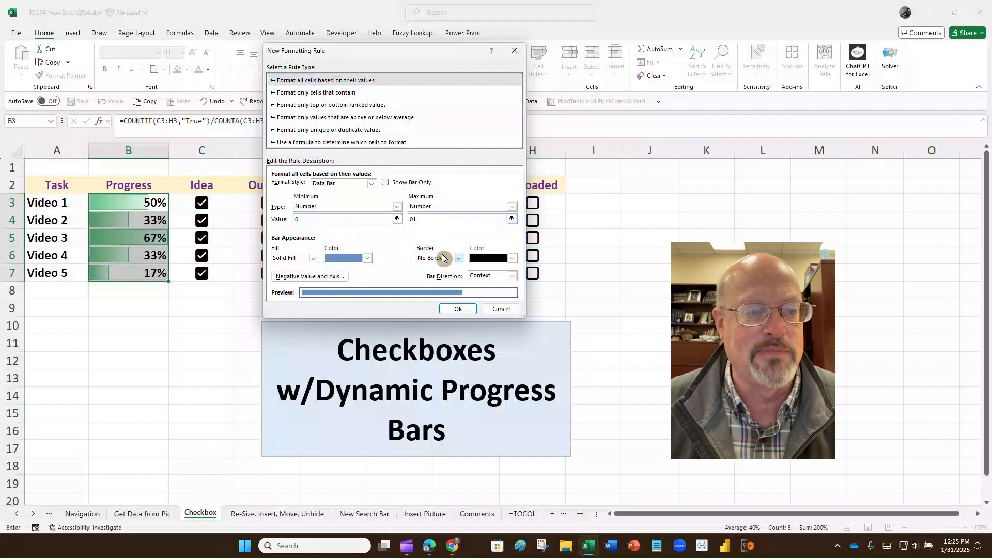
- Give the custom data bars a gradient fill in a light green theme color and apply the rule
click(314, 259)
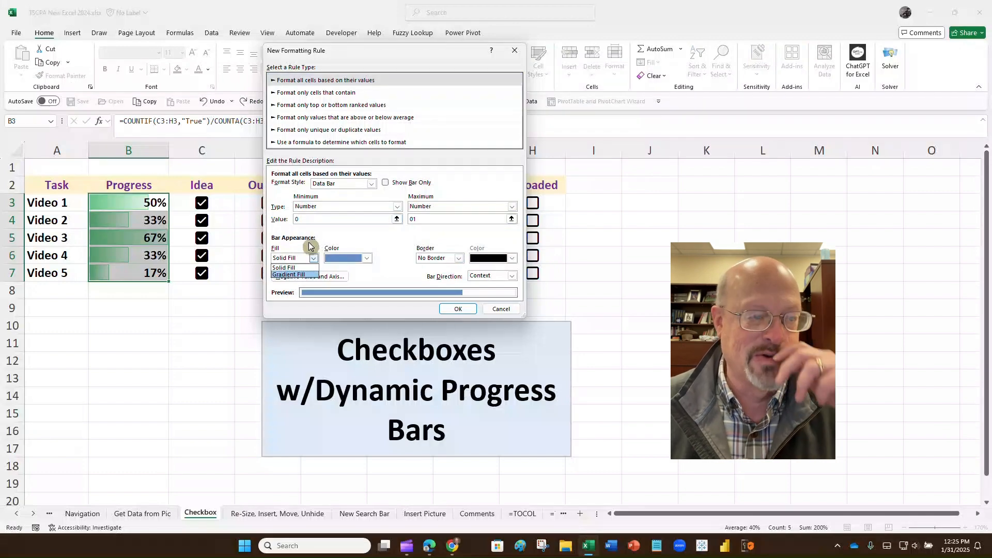
click(300, 276)
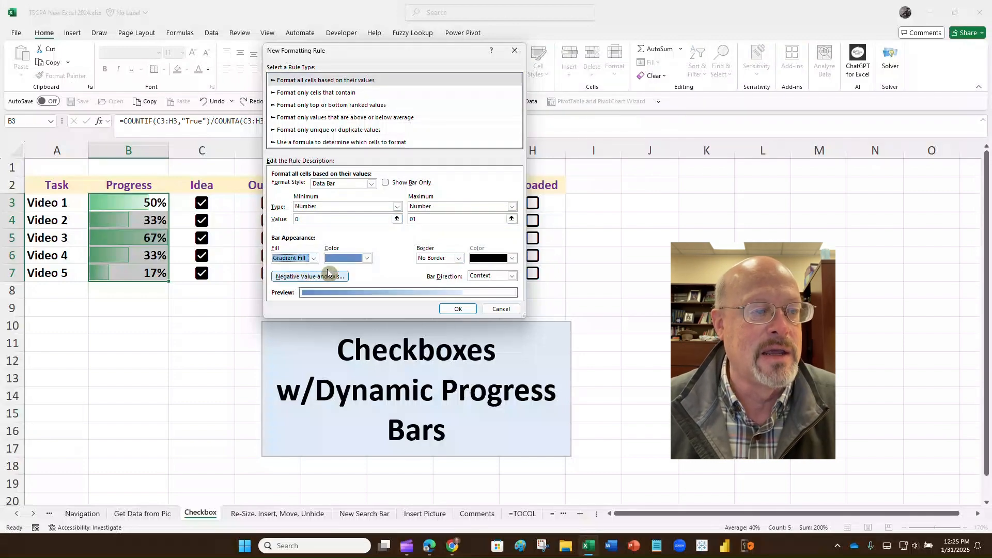
click(367, 258)
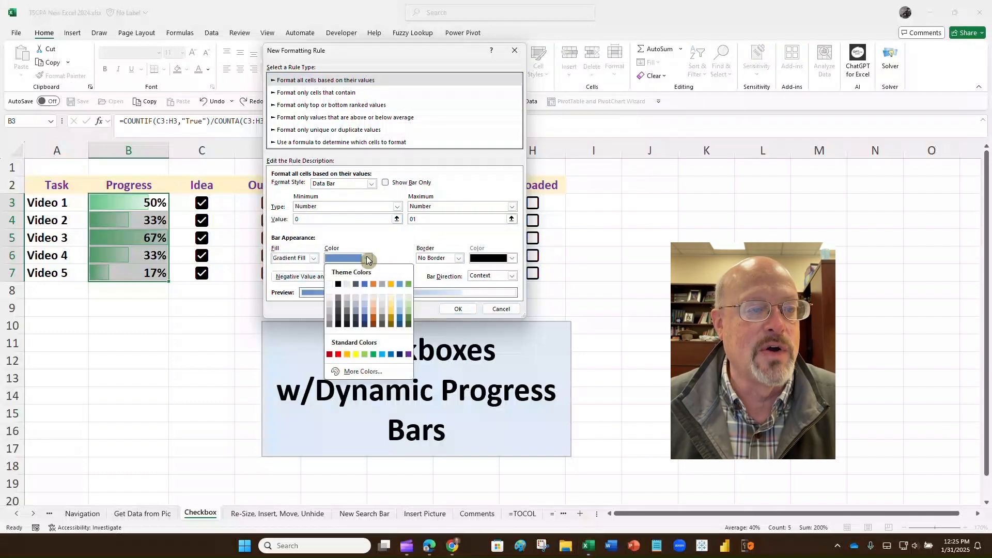
click(409, 299)
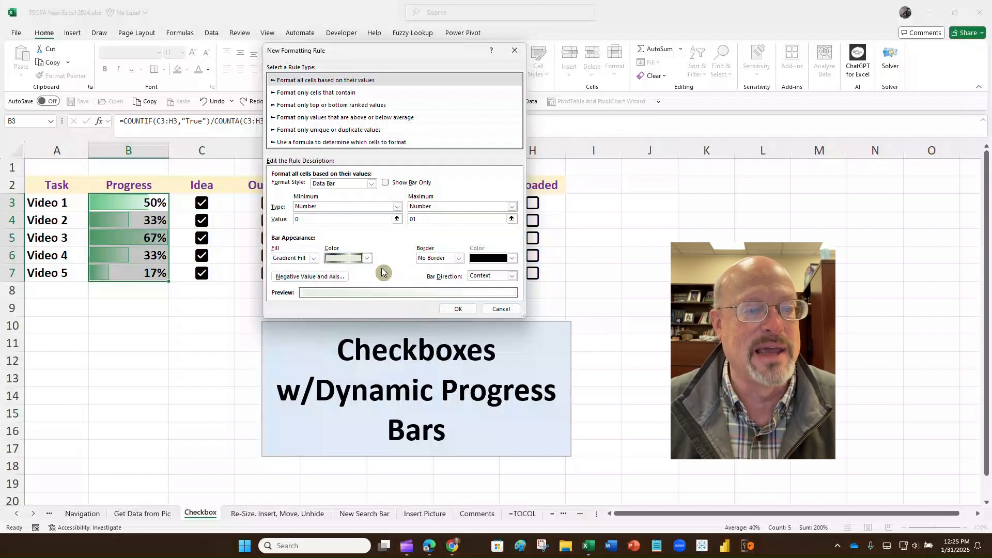
click(368, 259)
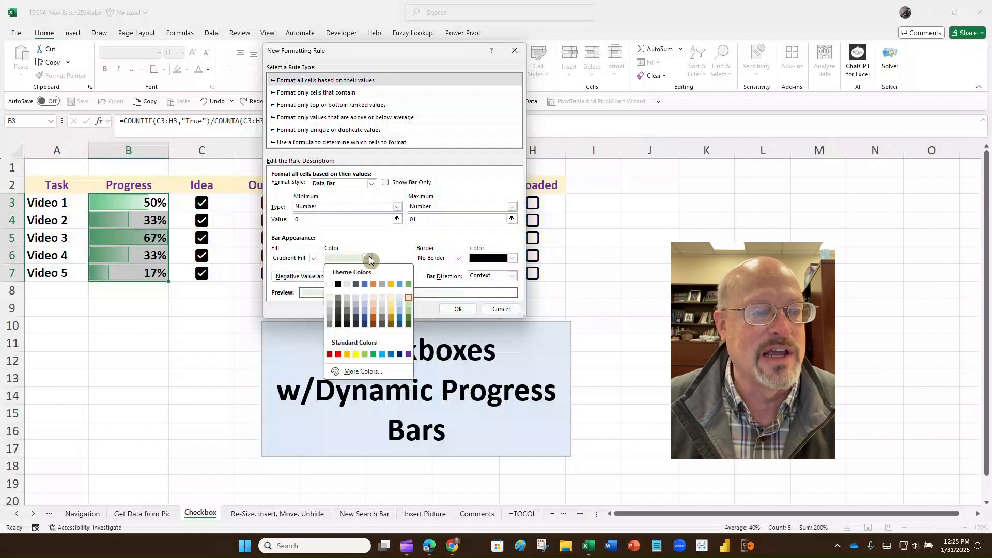
click(408, 299)
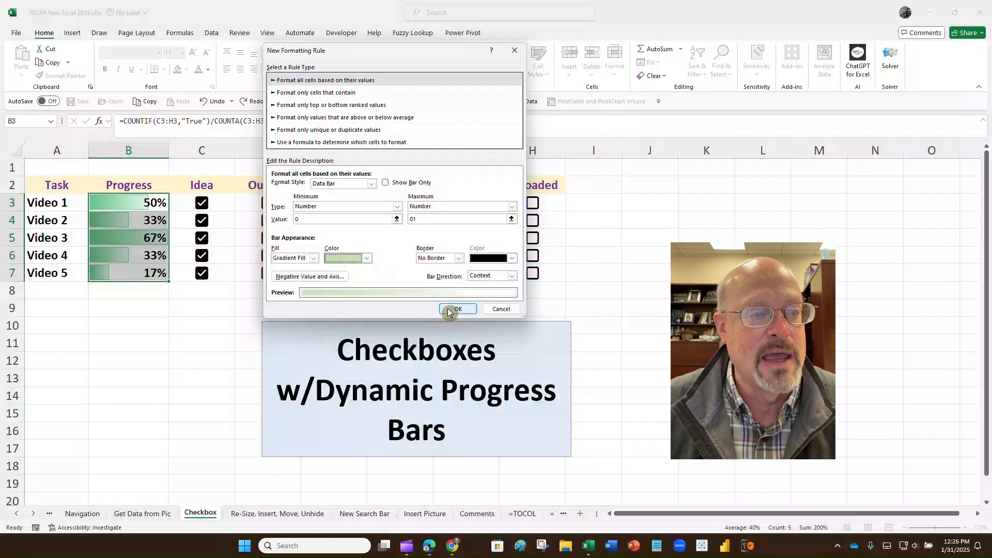
click(369, 259)
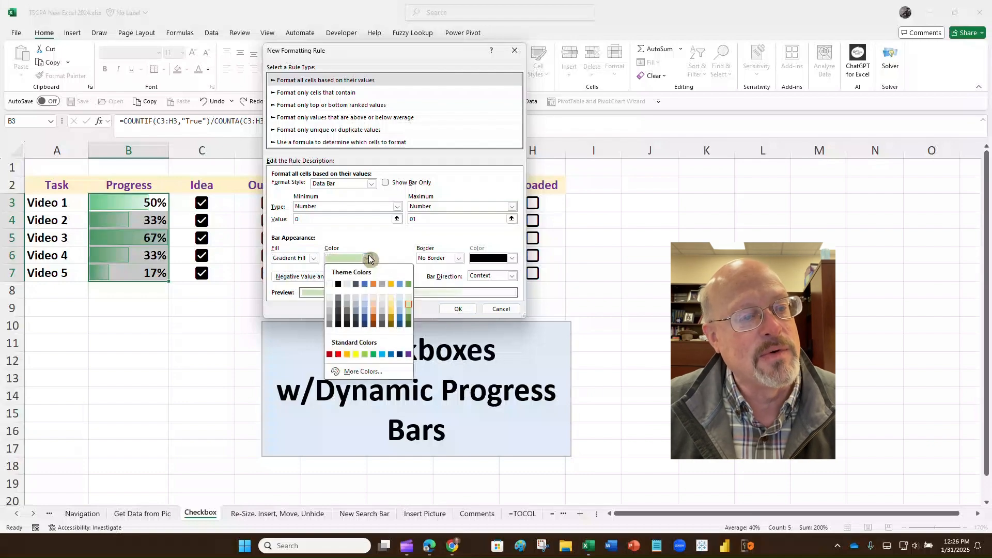
click(408, 311)
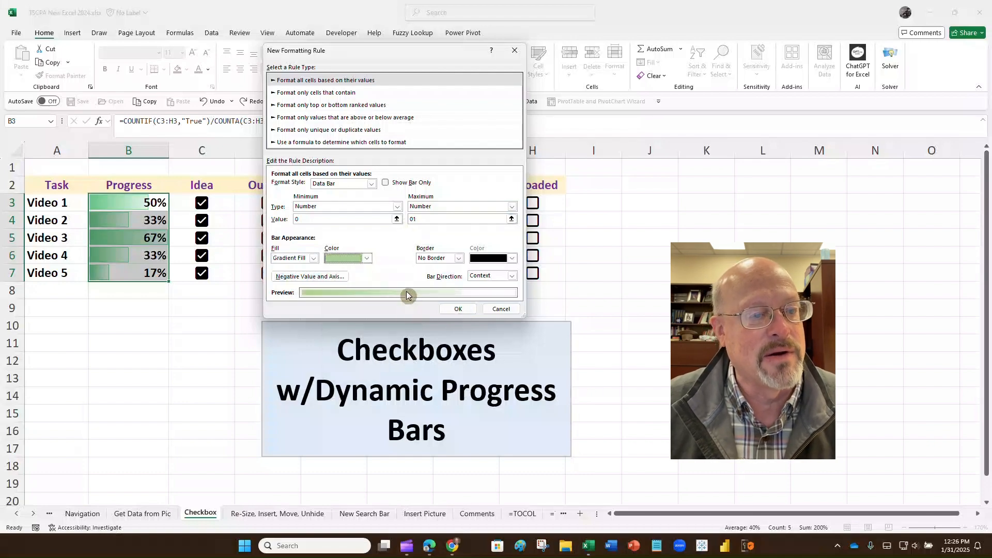
click(458, 309)
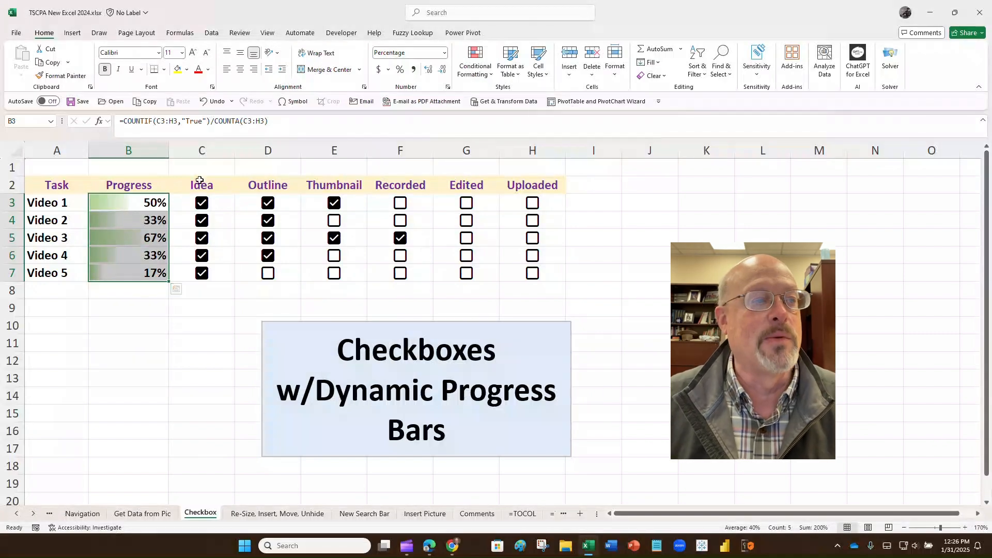
- Apply a custom data bar rule to B3:B7 with a solid green theme color and automatic minimum and maximum
click(491, 73)
mouse_move(495, 139)
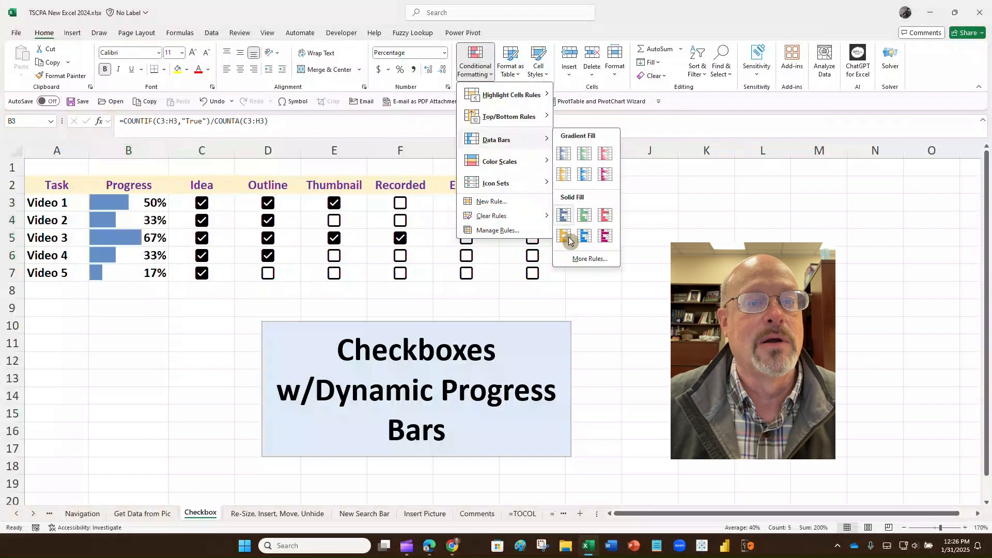
click(574, 265)
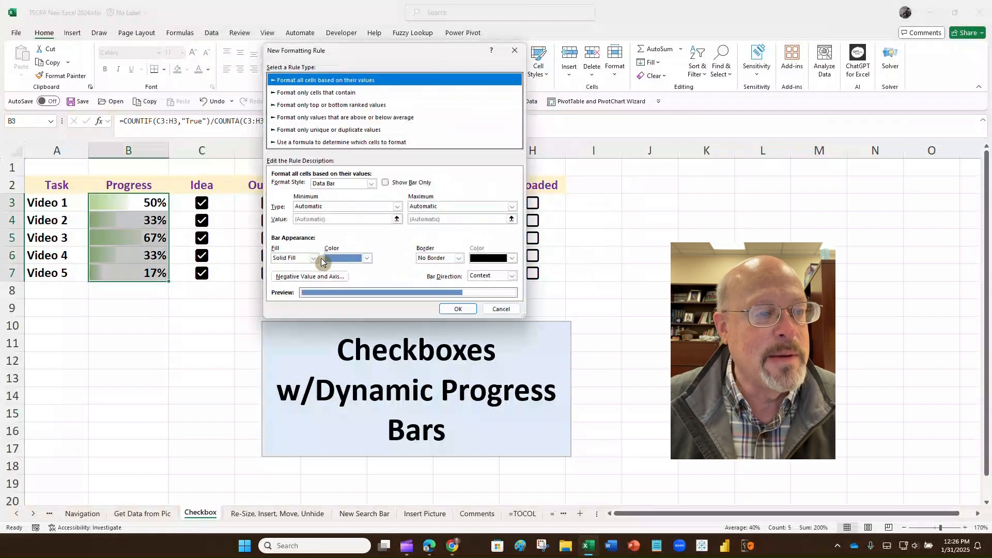
click(366, 259)
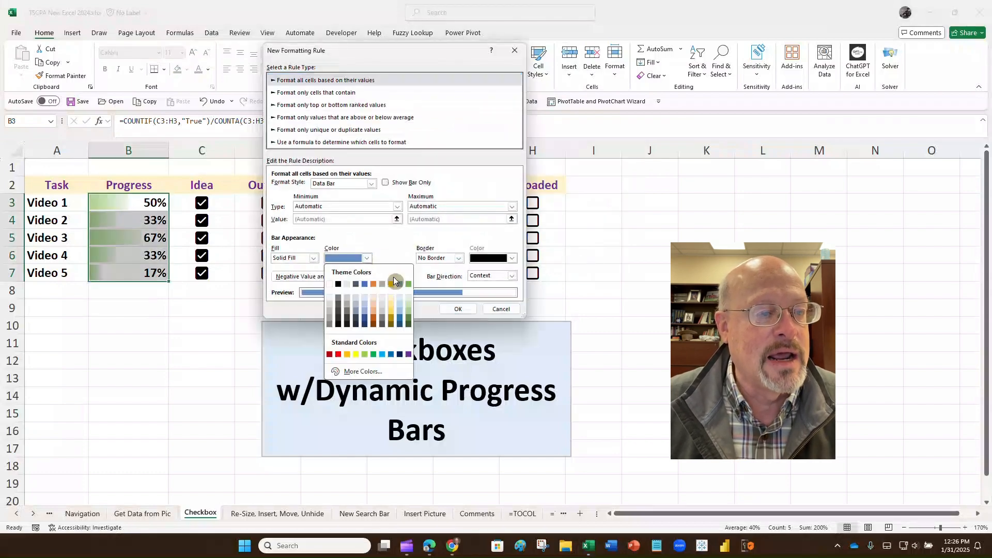
click(408, 311)
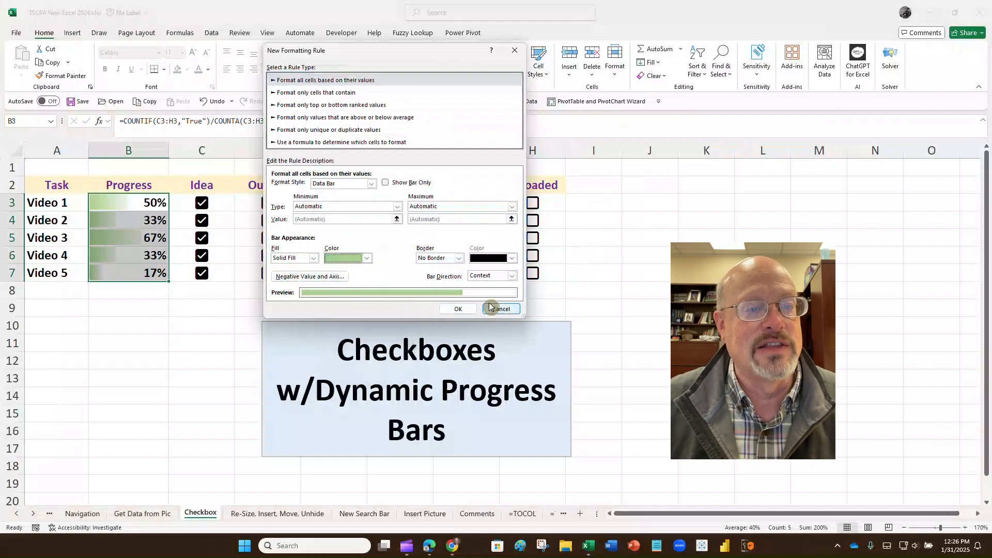
click(457, 309)
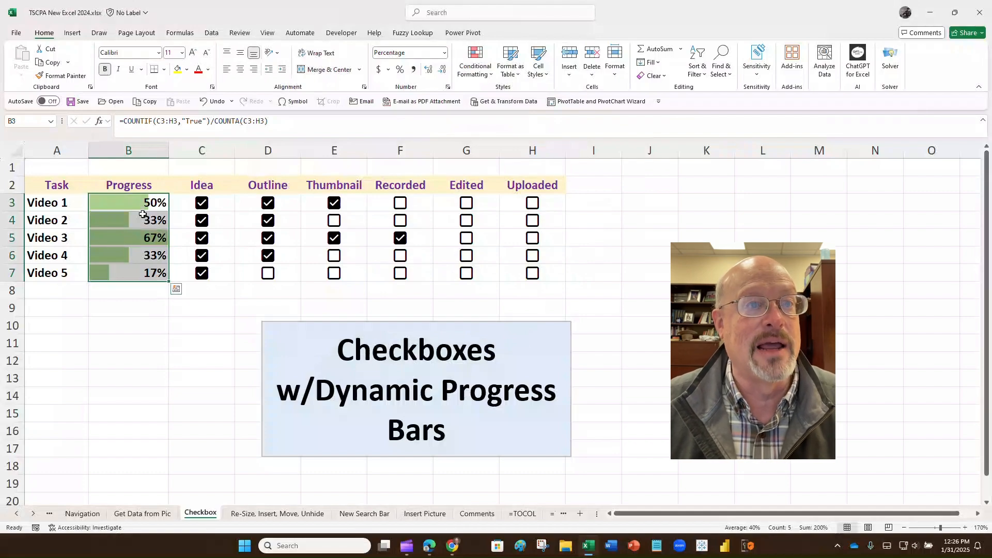
- Start another custom data bar rule for B3:B7 with the minimum as Number 0 and the maximum as Number 1
click(490, 75)
mouse_move(504, 138)
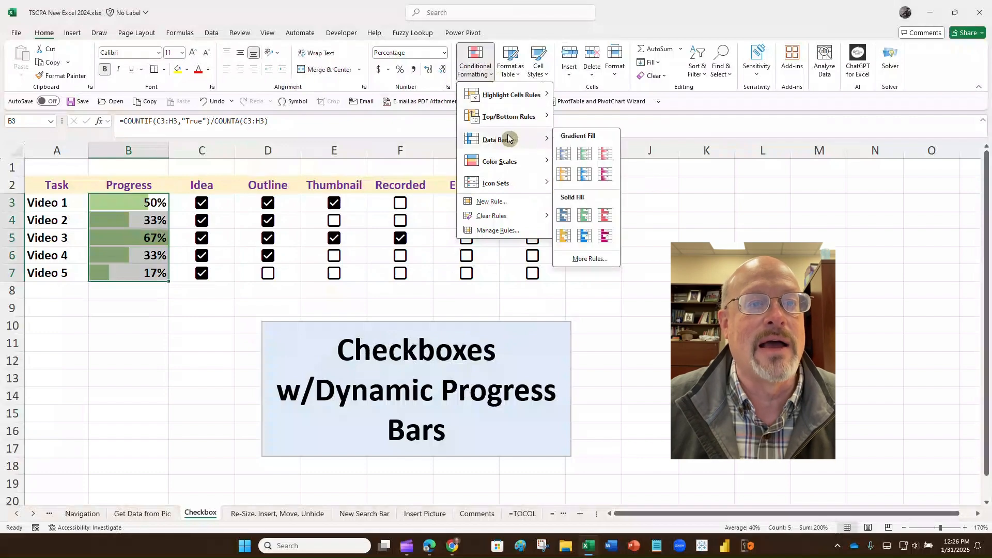
click(581, 258)
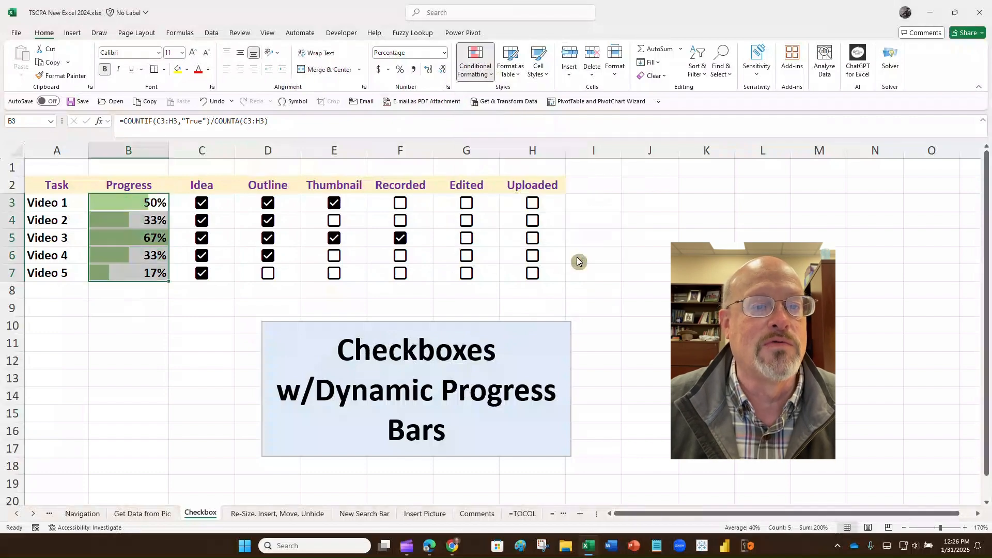
click(385, 206)
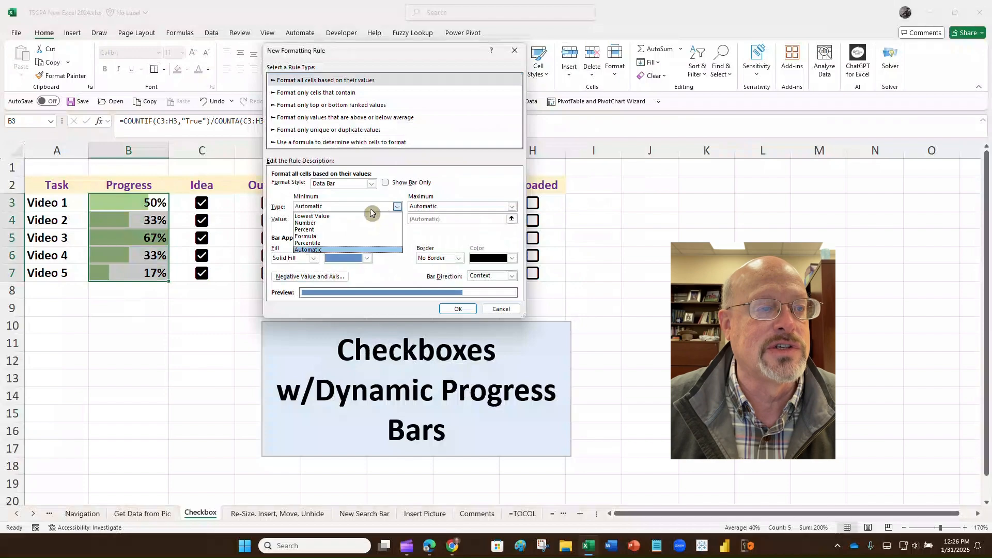
click(346, 223)
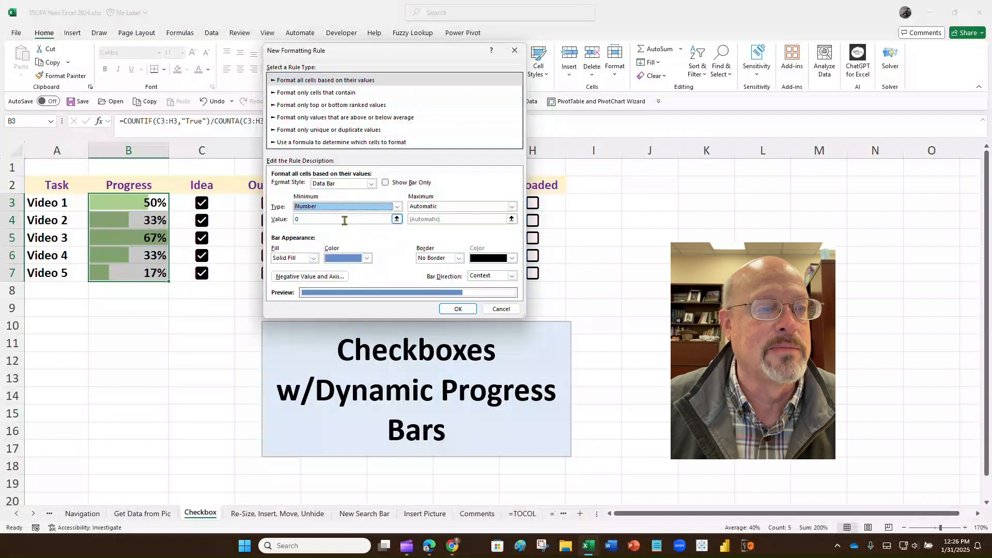
click(455, 206)
click(446, 222)
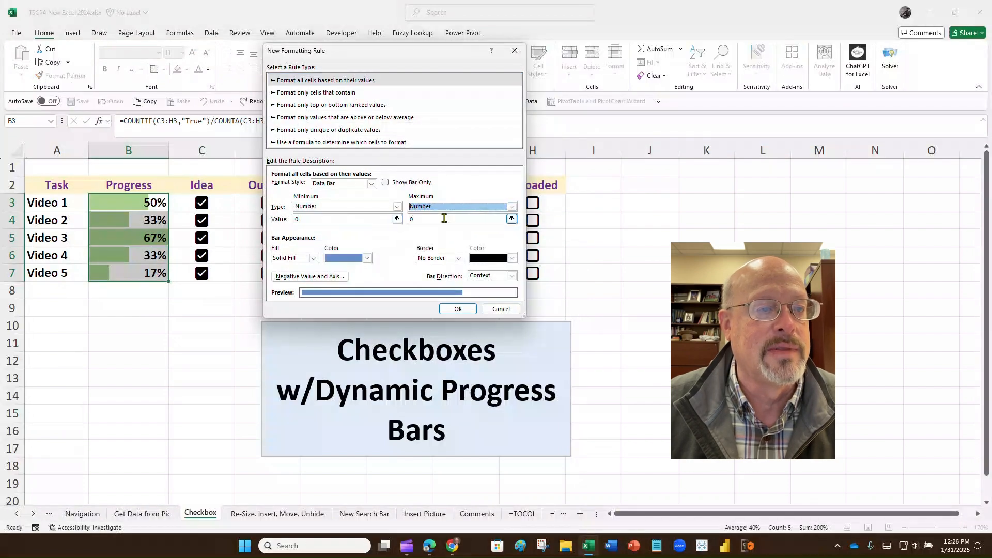
click(446, 222)
text(1)
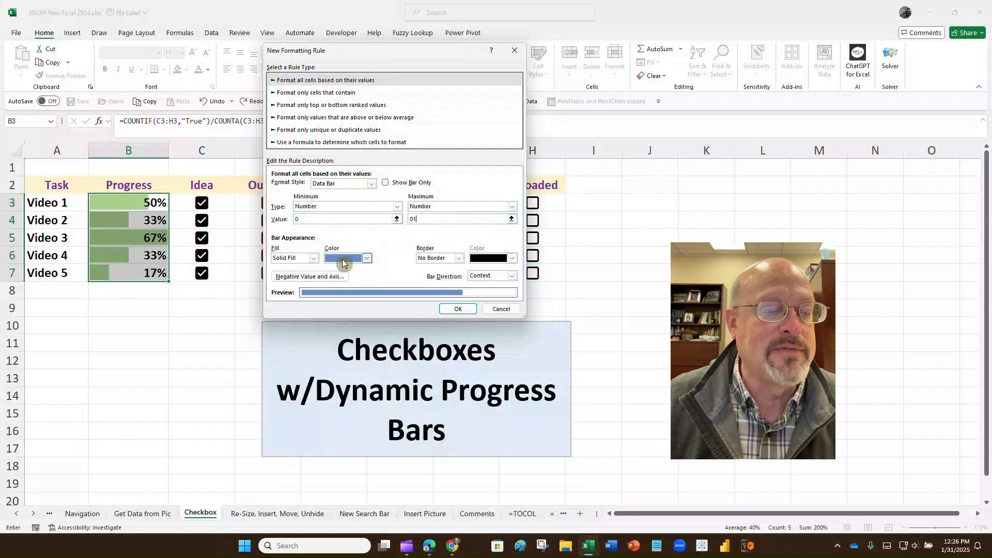
- Give the solid-fill data bars a pale green theme color, apply the rule and deselect the Progress cells
click(364, 259)
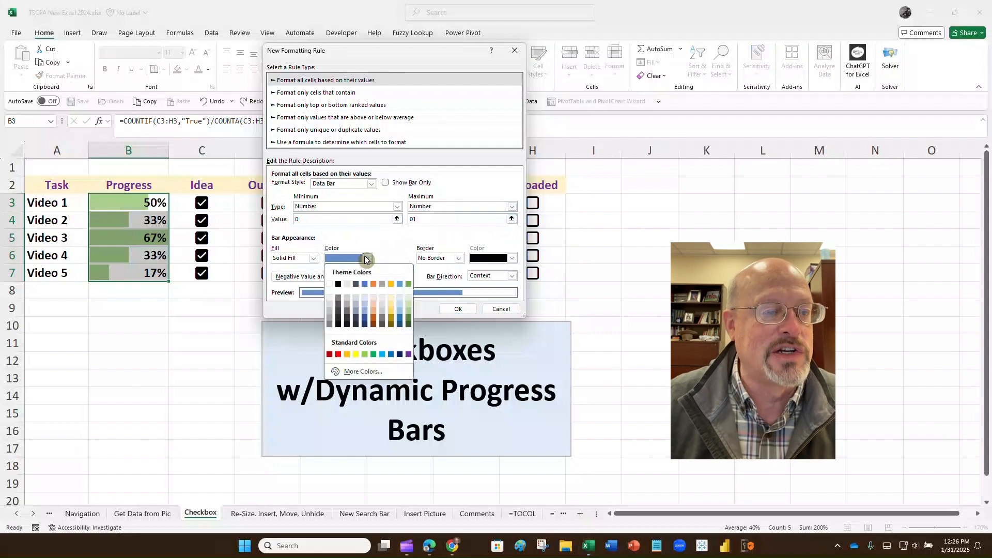
click(408, 304)
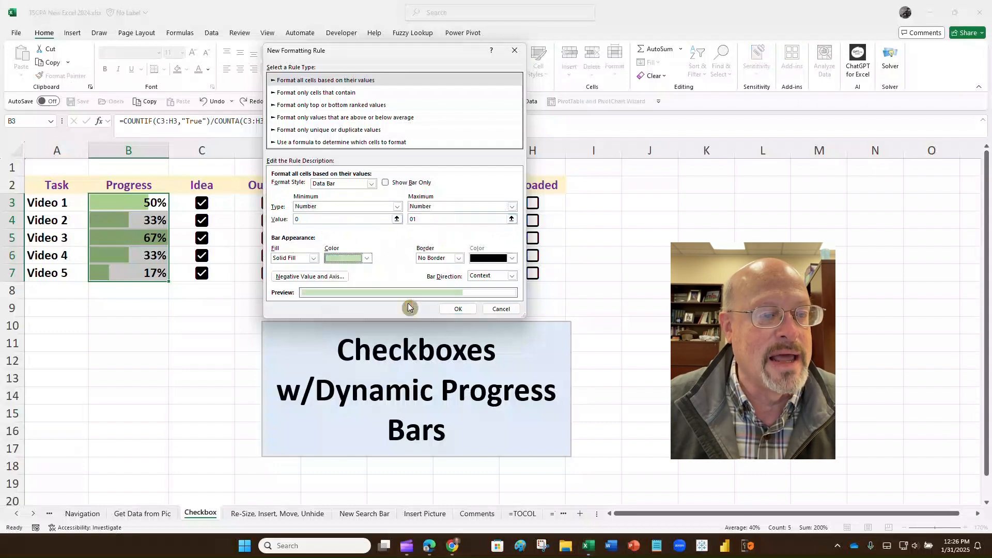
click(447, 310)
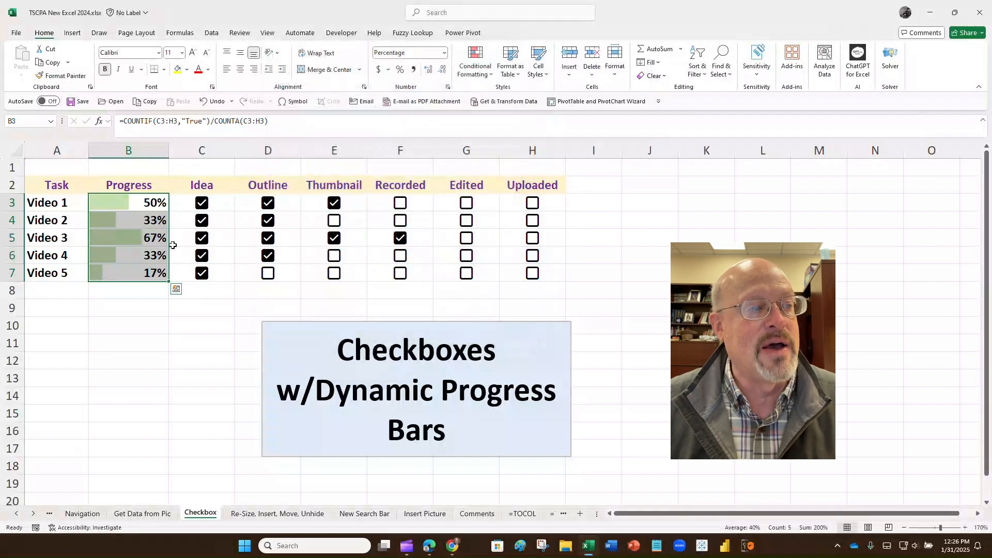
drag(155, 315, 155, 325)
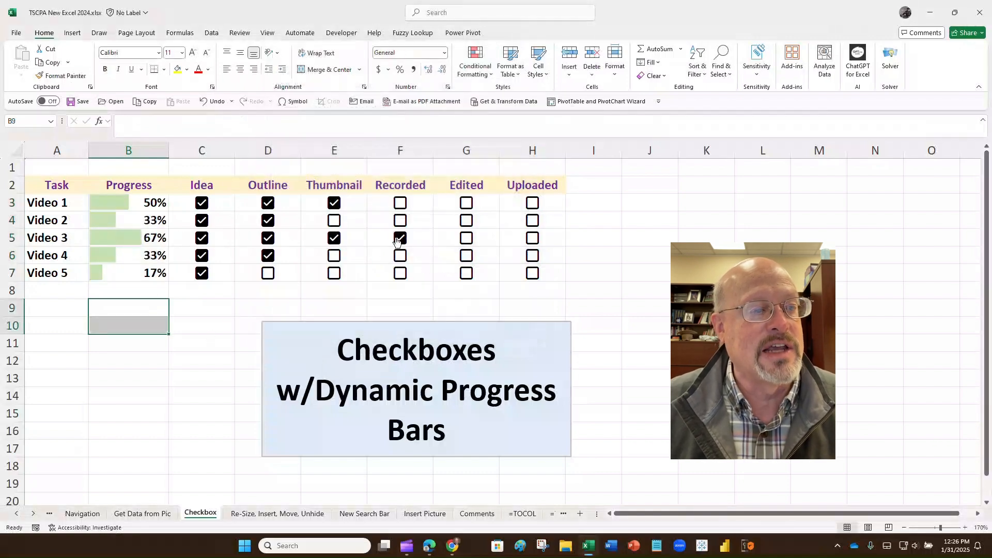
- Check off Edited and Uploaded for Video 3, and Outline and Thumbnail for Video 5
click(464, 239)
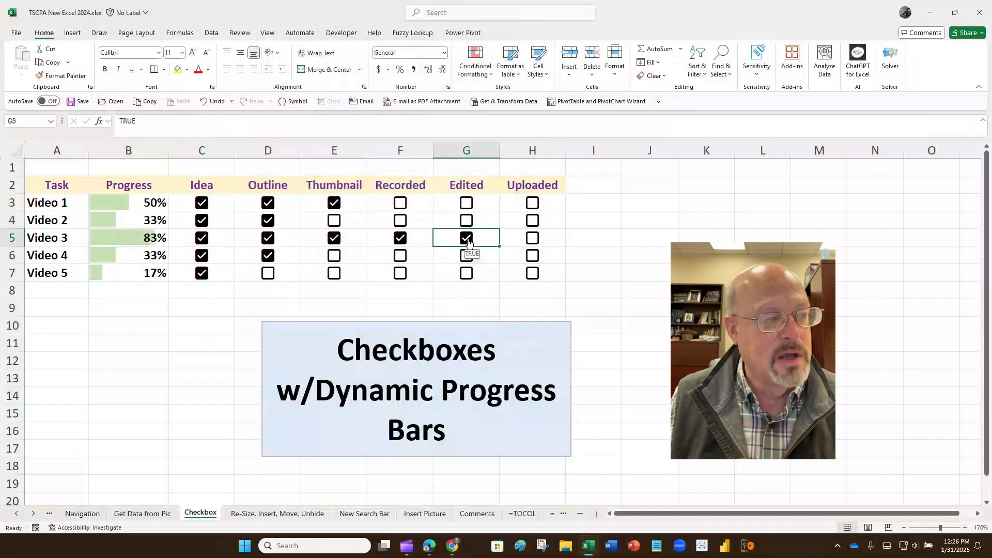
click(532, 239)
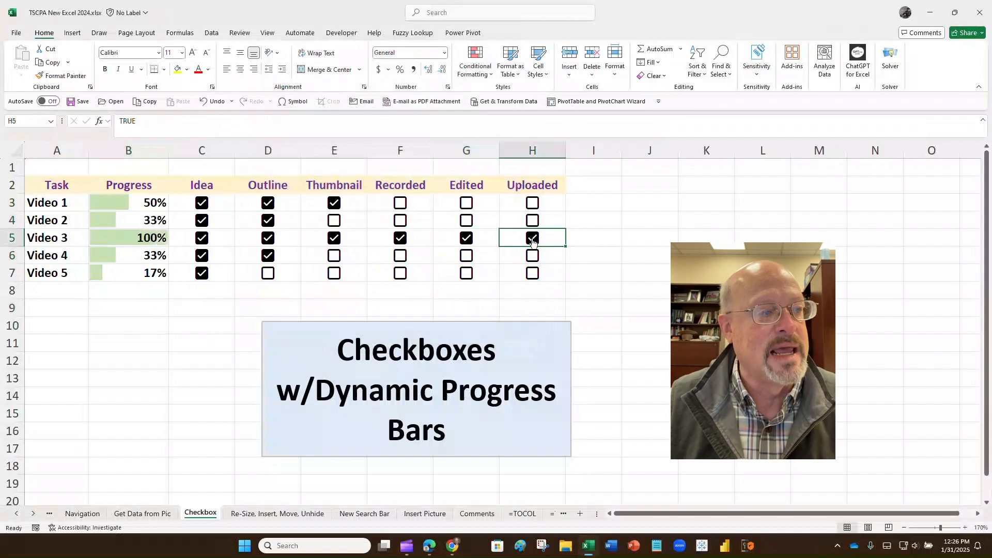
click(266, 277)
click(334, 276)
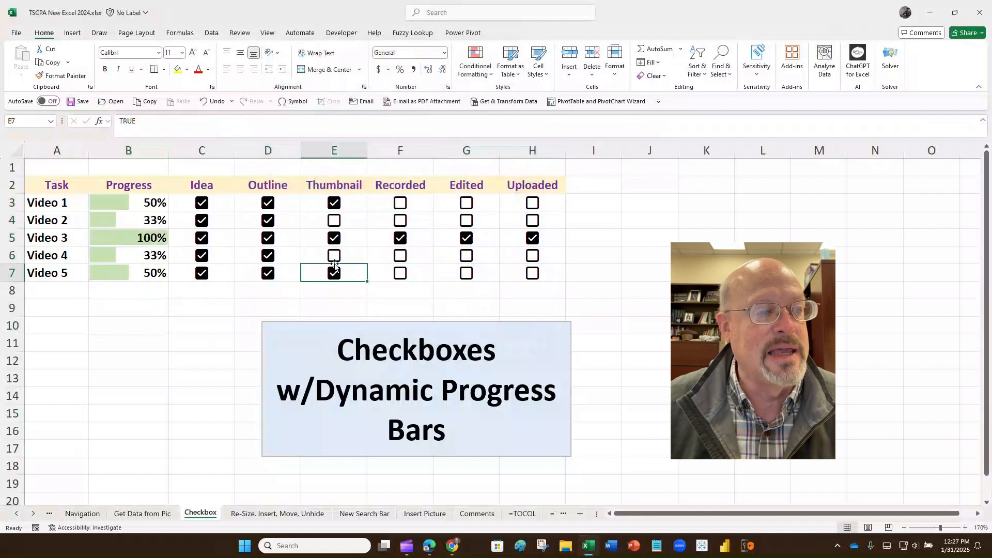